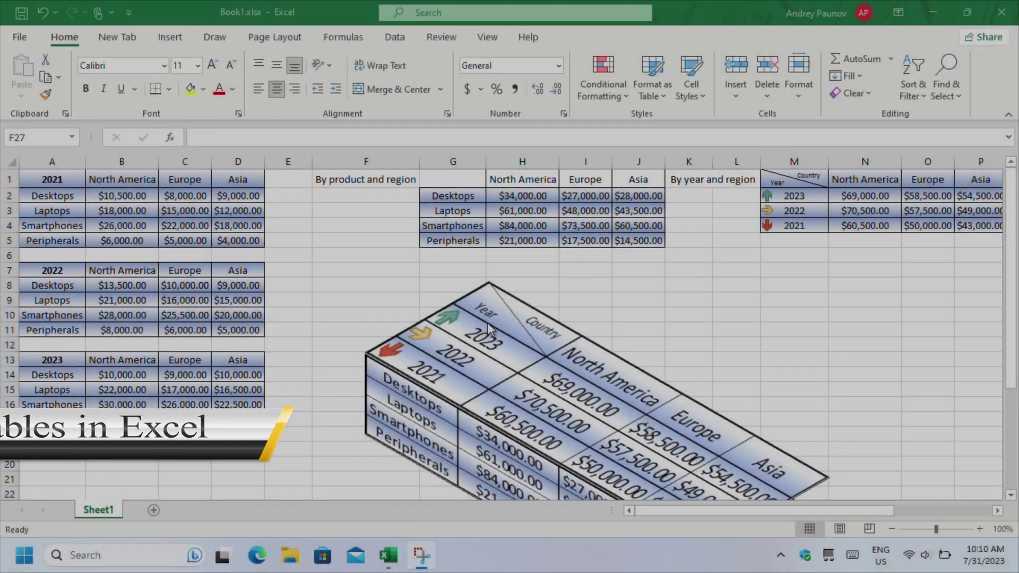
# Collapse the ribbon and select the finished isometric 3D linked picture of the sales tables
pyautogui.scroll(-4, 488, 329)
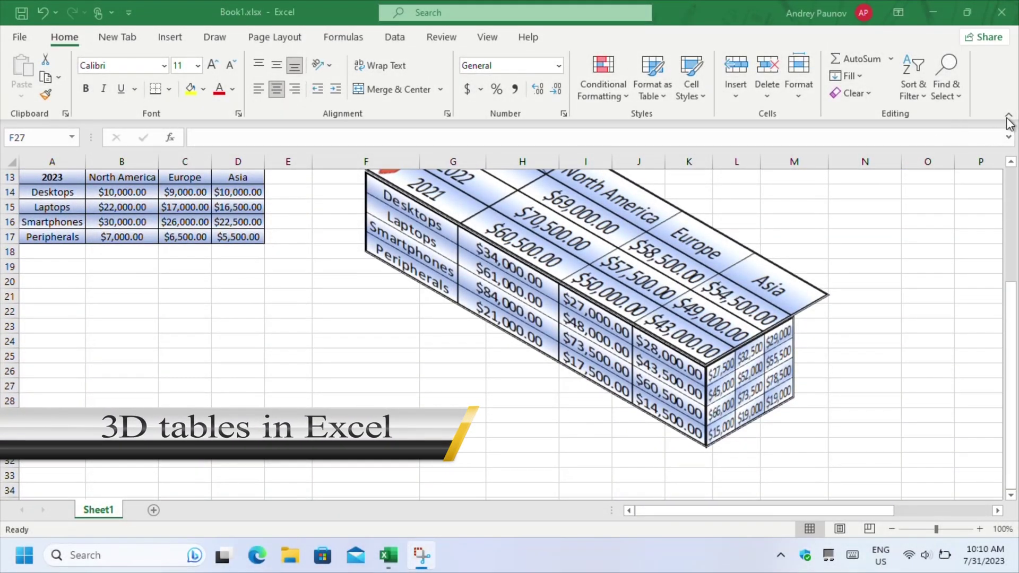
pyautogui.click(1008, 116)
pyautogui.scroll(2, 769, 281)
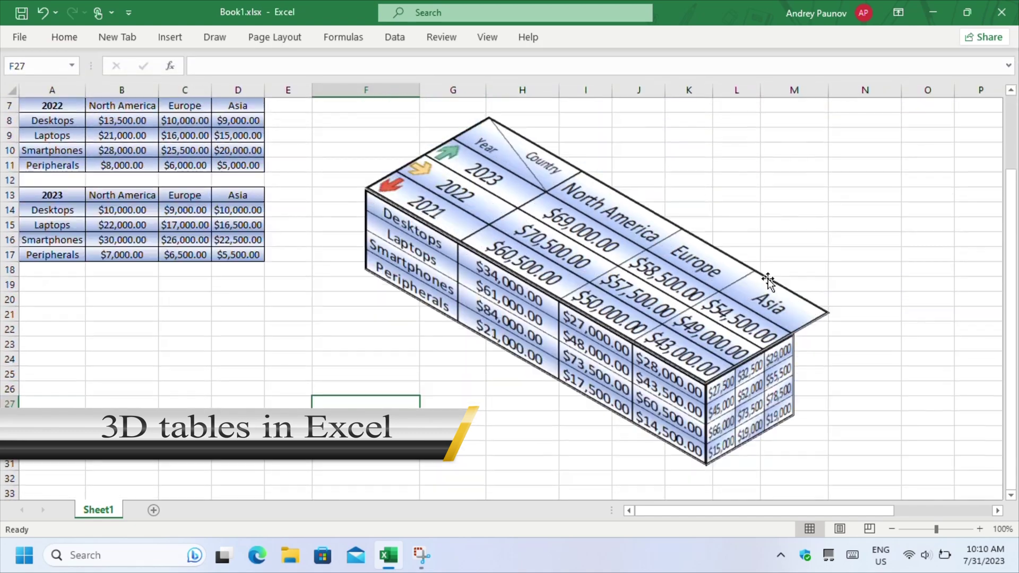
pyautogui.click(478, 145)
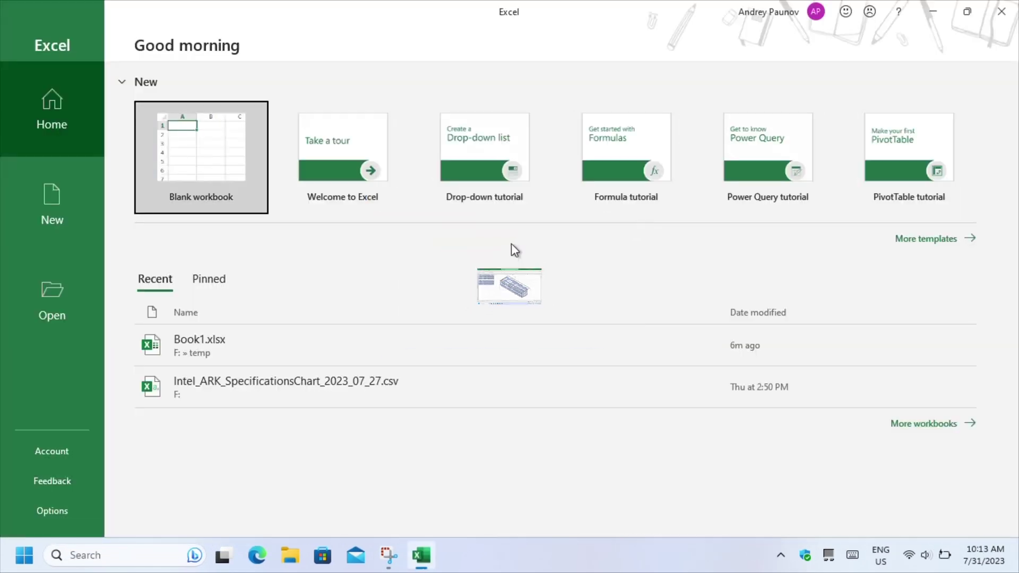
# In a blank workbook, enter 2021–2023 sales for Desktops, Laptops, Smartphones and Peripherals by North America, Europe, Asia
pyautogui.click(205, 166)
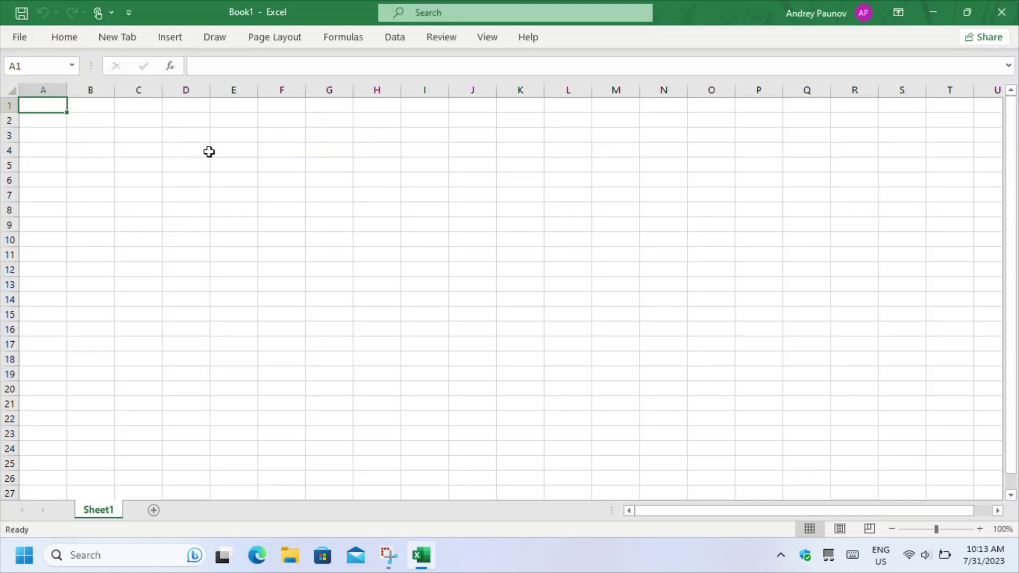
pyautogui.write('2021 Desktops Laptops Smartphones Peripherals')
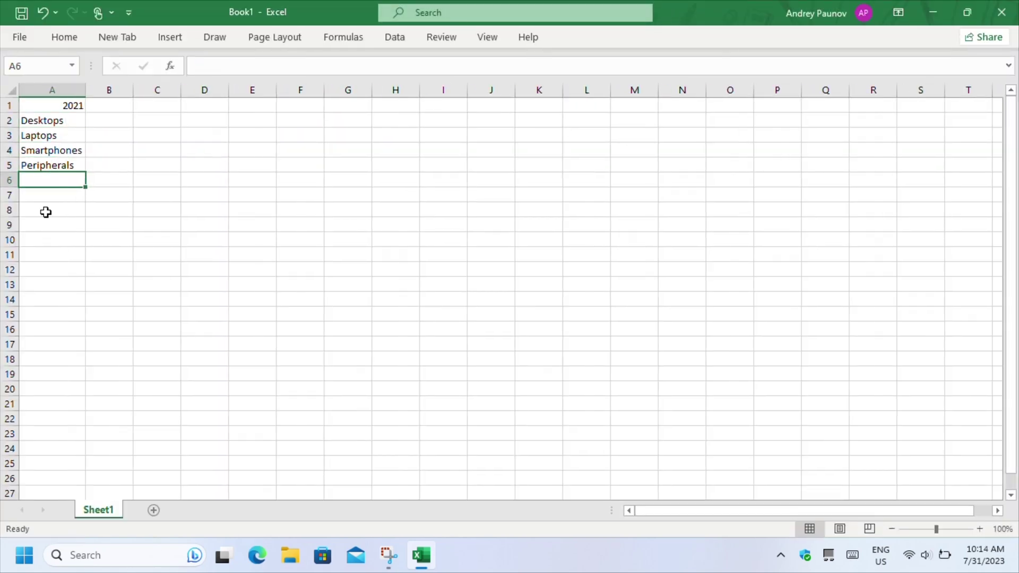
pyautogui.hotkey('ctrl', 'v')
pyautogui.write('North America\tEurope\tAsia 114 112 200 148 136\t145 115\t169 166\t187 158\t200')
pyautogui.click(122, 195)
pyautogui.write('North America\tEurope\tAsia 145\t168\t172 148\t157\t166 157\t121\t162 200\t203\t204  North America\tEurope\tAsia 165\t210\t219 241\t201\t230 198\t169\t203 247\t284\t198')
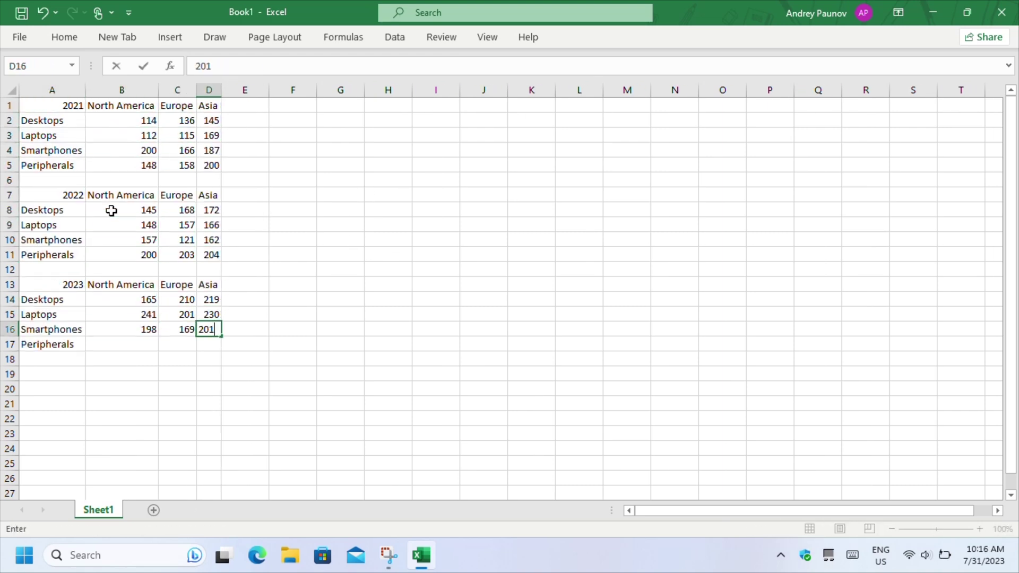
pyautogui.click(298, 208)
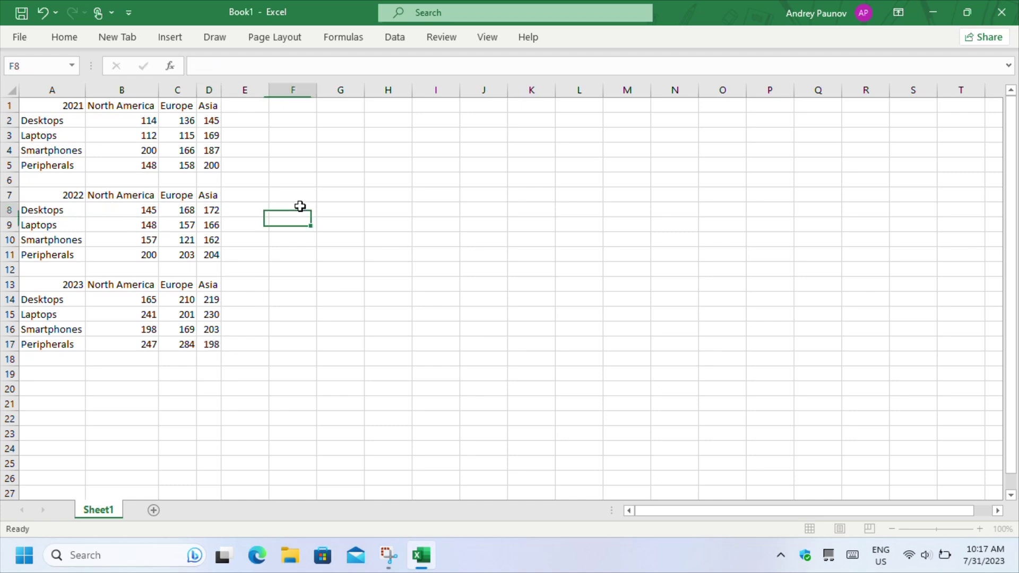
# Select all three yearly tables, then clear the selection
pyautogui.moveTo(30, 109); pyautogui.dragTo(209, 343)
pyautogui.click(401, 294)
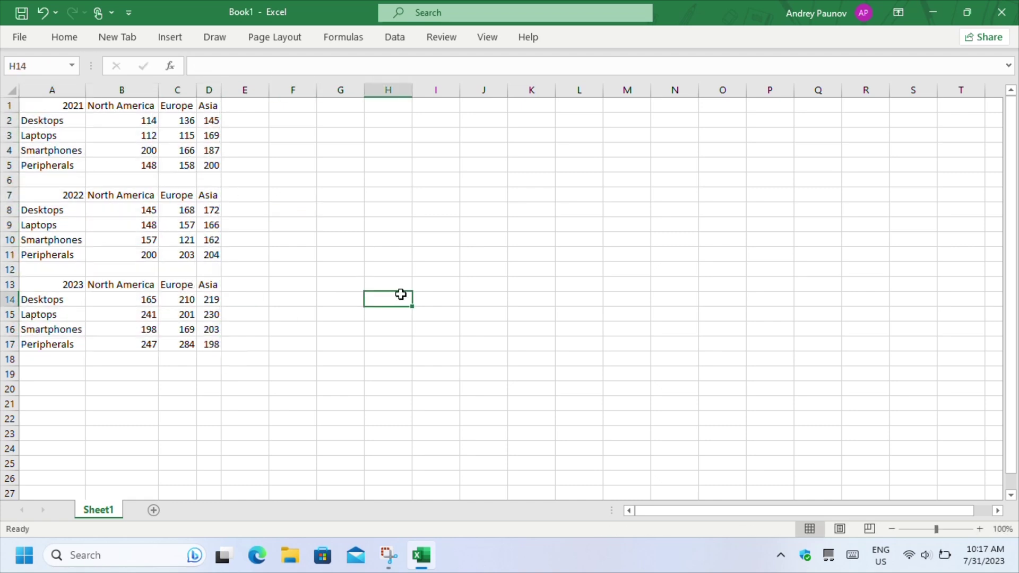
pyautogui.click(498, 45)
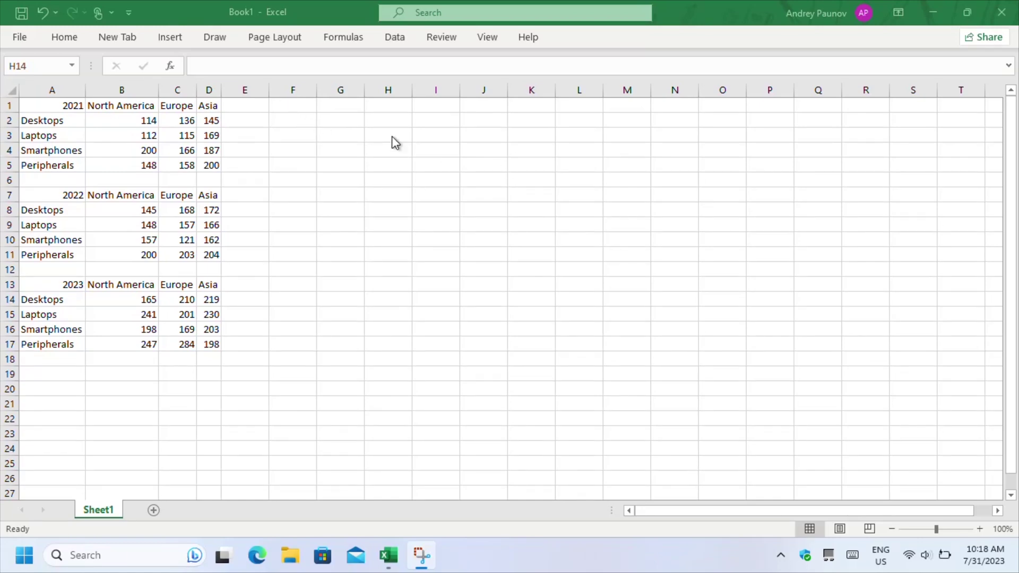
# Type 'By product and region all time' in F1 and autofit column F
pyautogui.click(296, 104)
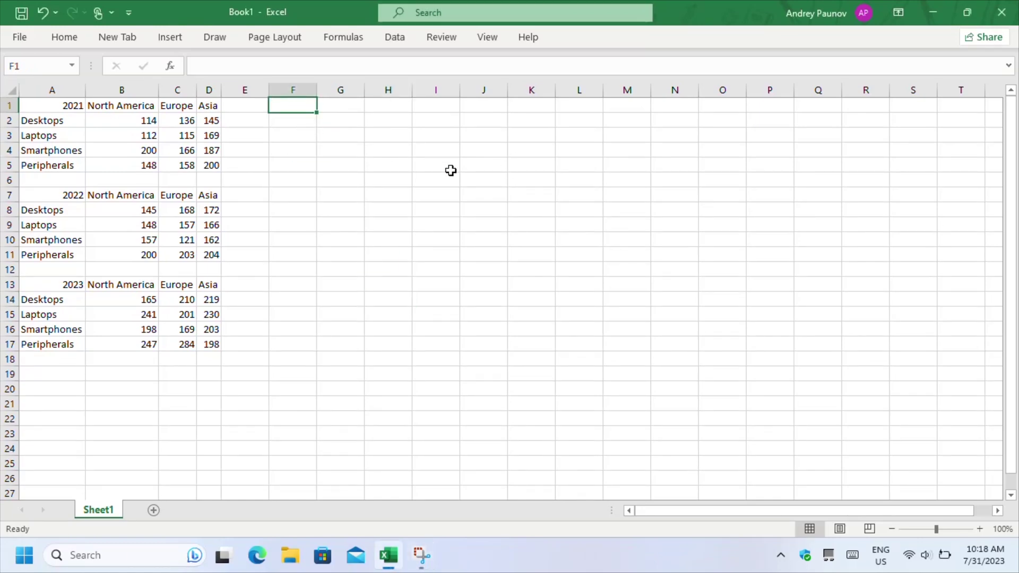
pyautogui.write('By product an')
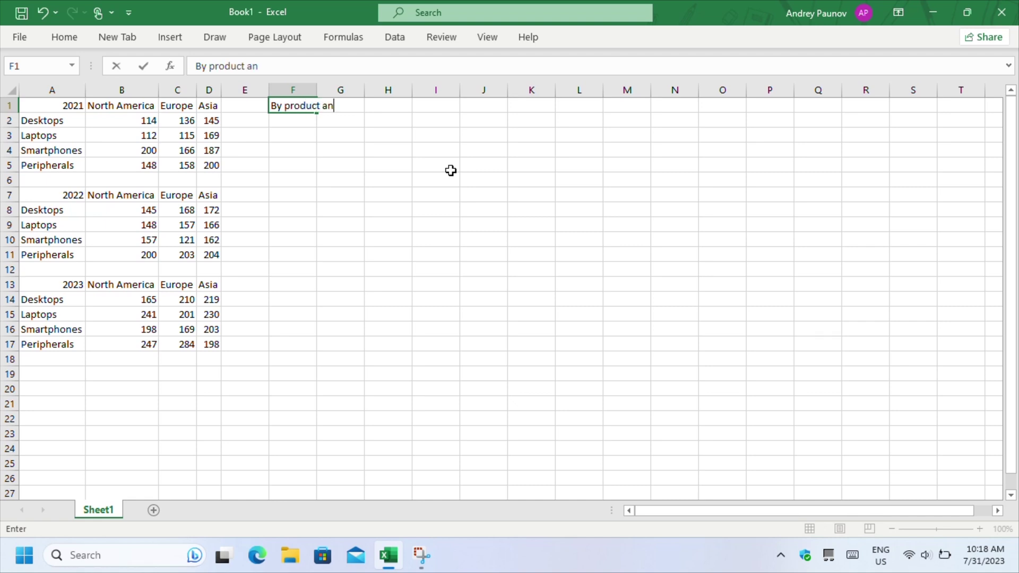
pyautogui.write('d region all time')
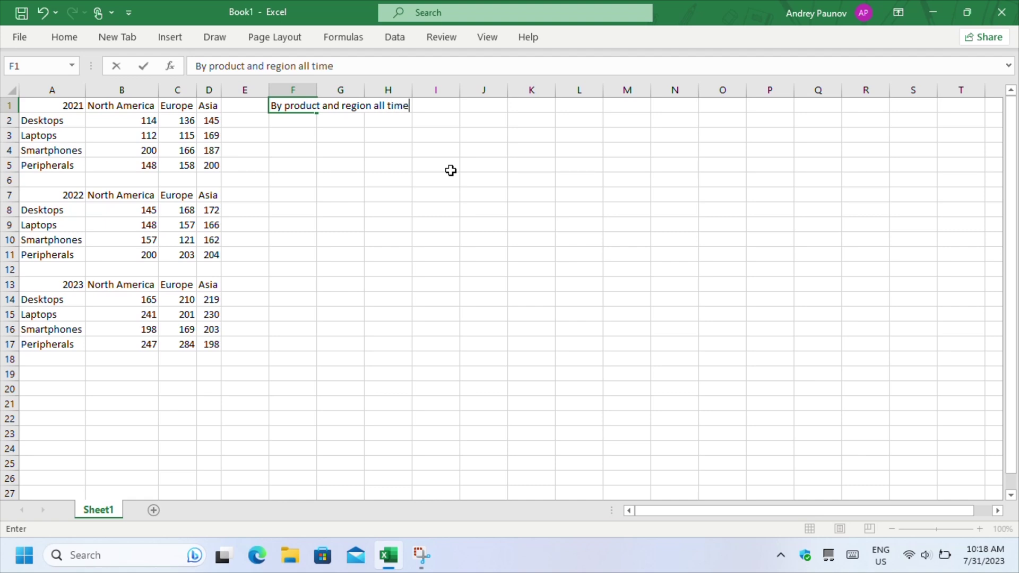
pyautogui.press('Return')
pyautogui.doubleClick(316, 88)
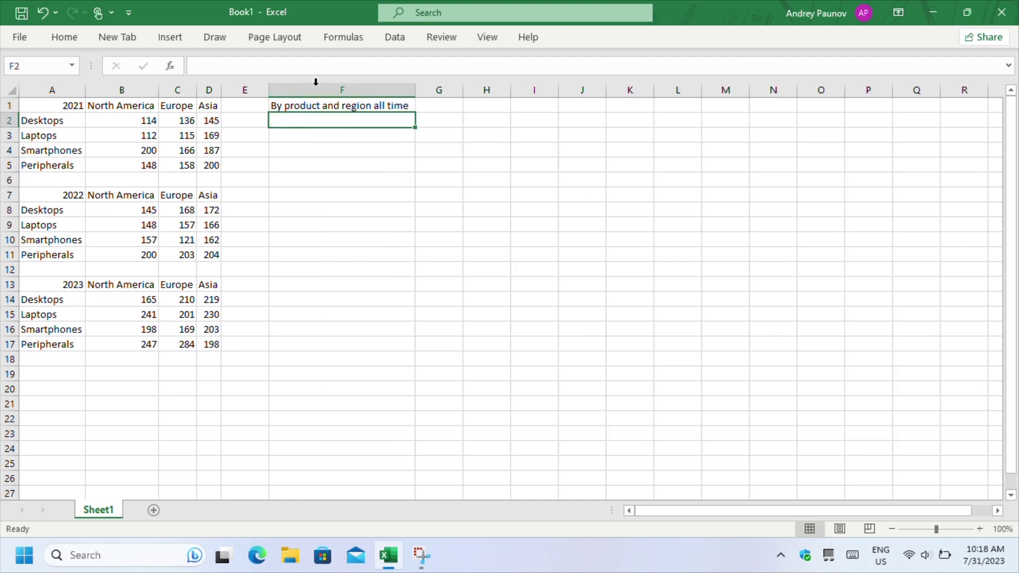
# Copy the product names from A2:A5 into G2:G5 and autofit column G
pyautogui.click(452, 110)
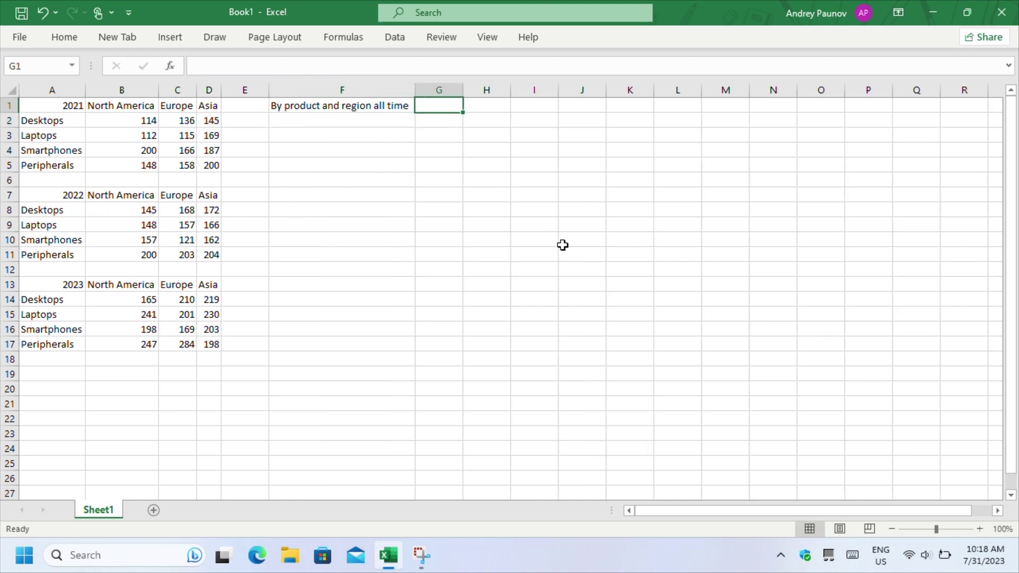
pyautogui.click(441, 123)
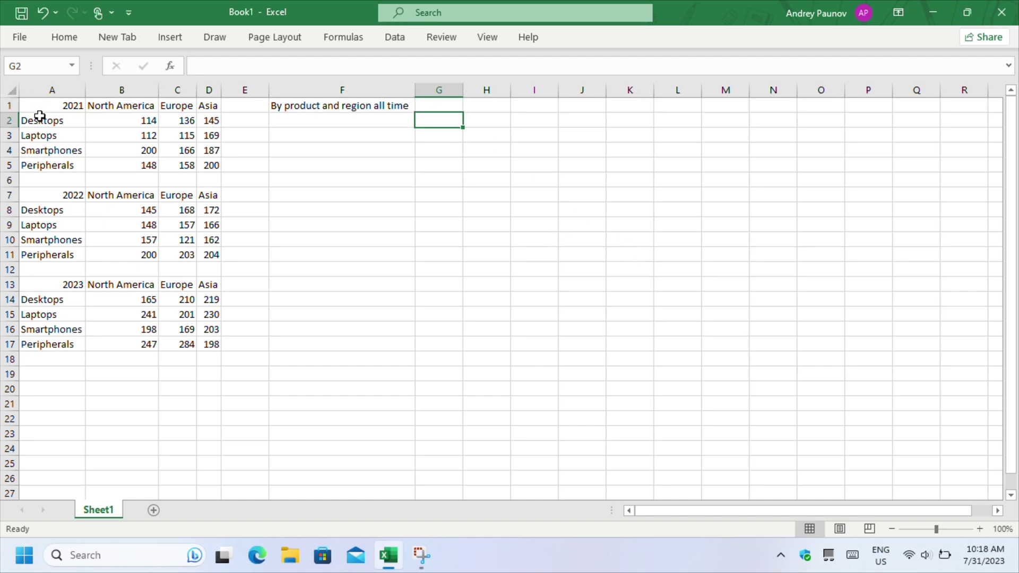
pyautogui.moveTo(40, 121); pyautogui.dragTo(53, 160)
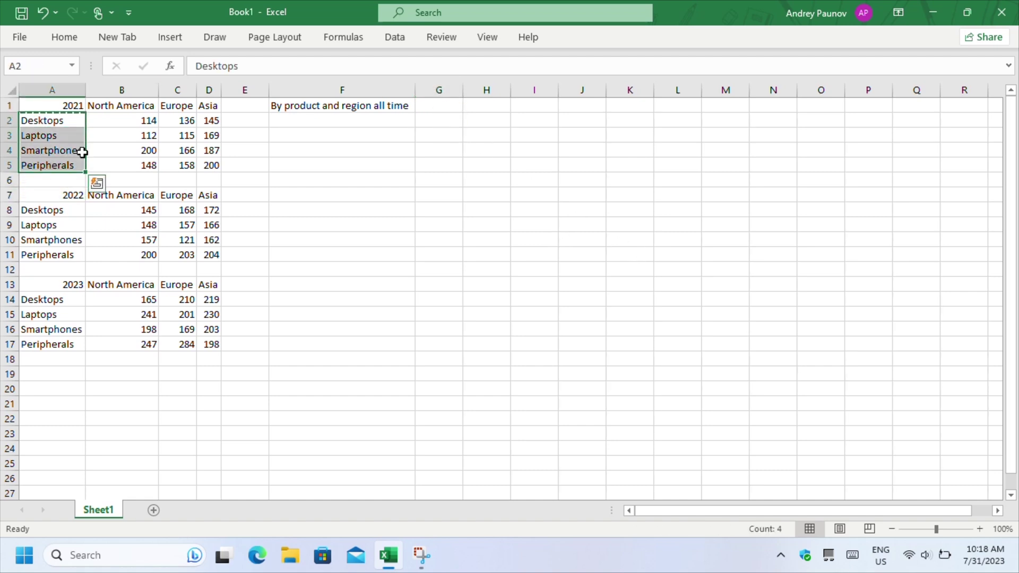
pyautogui.hotkey('ctrl', 'c')
pyautogui.click(438, 120)
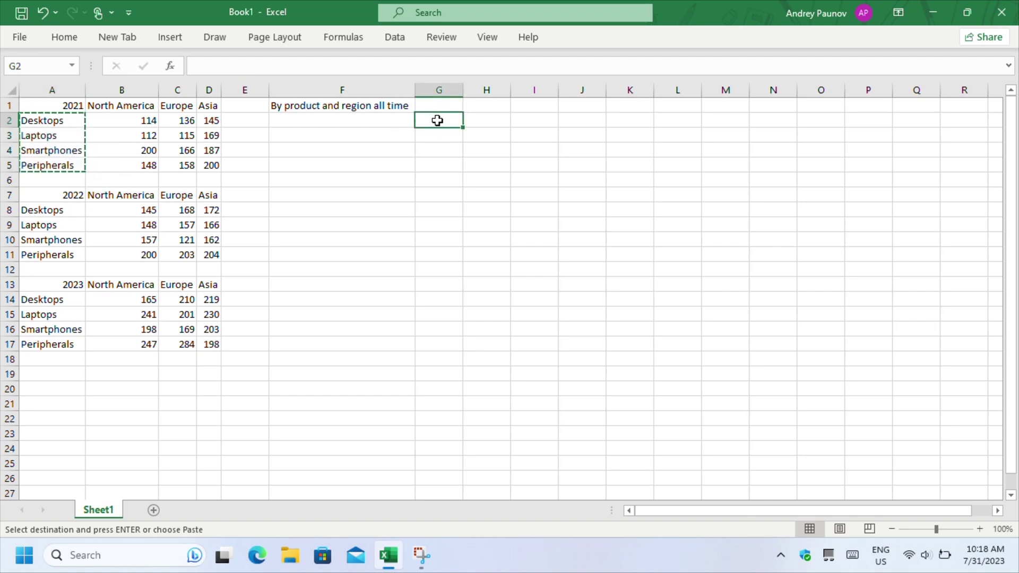
pyautogui.hotkey('ctrl', 'v')
pyautogui.doubleClick(463, 90)
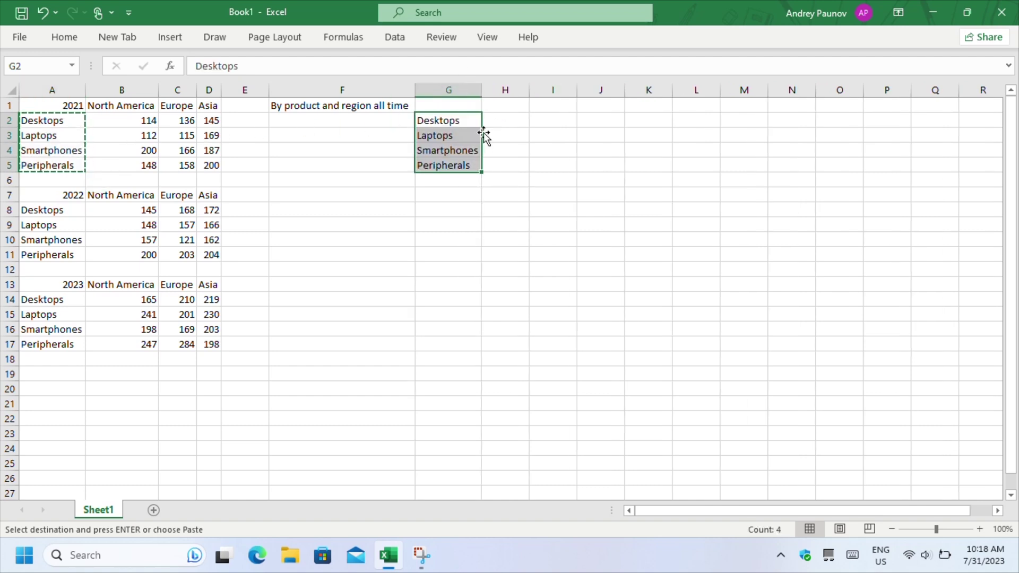
# Enter North America, Europe and Asia headers in H1:J1 and autofit those columns
pyautogui.click(496, 120)
pyautogui.press('Up')
pyautogui.write('North America')
pyautogui.press('Tab')
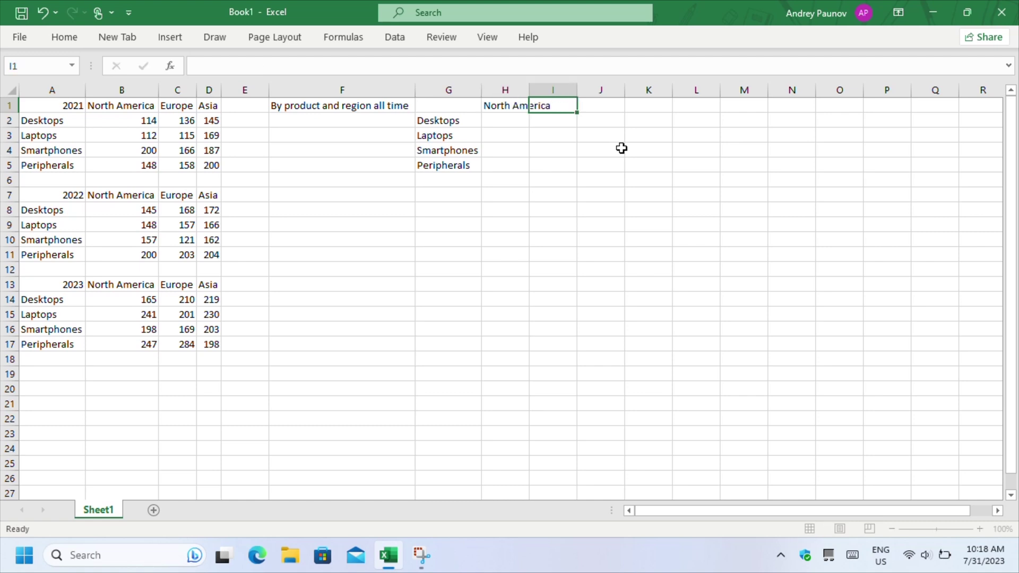
pyautogui.write('Europe')
pyautogui.press('Tab')
pyautogui.write('Asia')
pyautogui.click(529, 90)
pyautogui.doubleClick(529, 90)
pyautogui.click(517, 120)
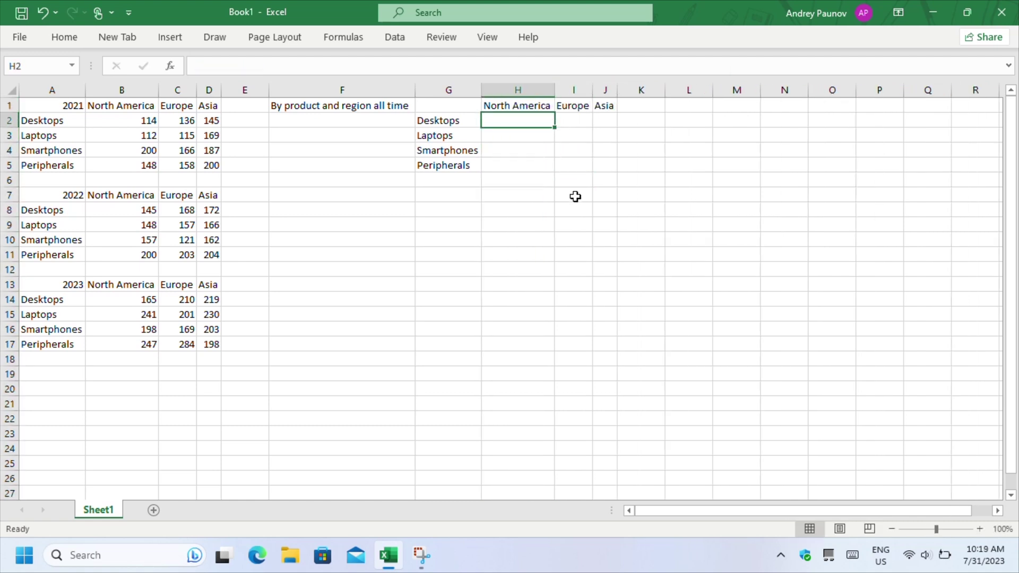
# Enter =SUM(B2+B8+B14) in H2 as the Desktops North America total
pyautogui.write('=SUM(')
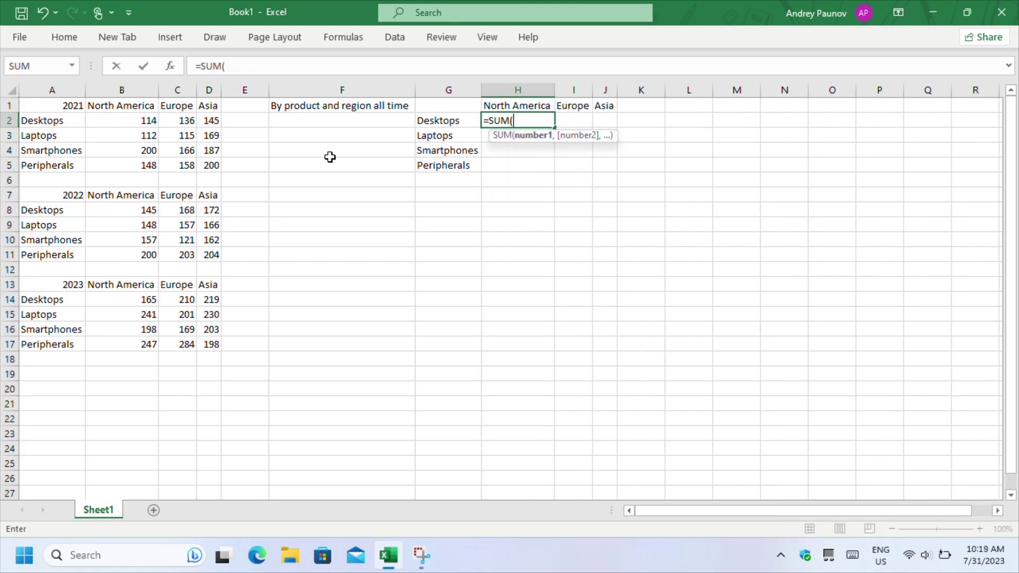
pyautogui.click(127, 120)
pyautogui.write('+')
pyautogui.click(129, 209)
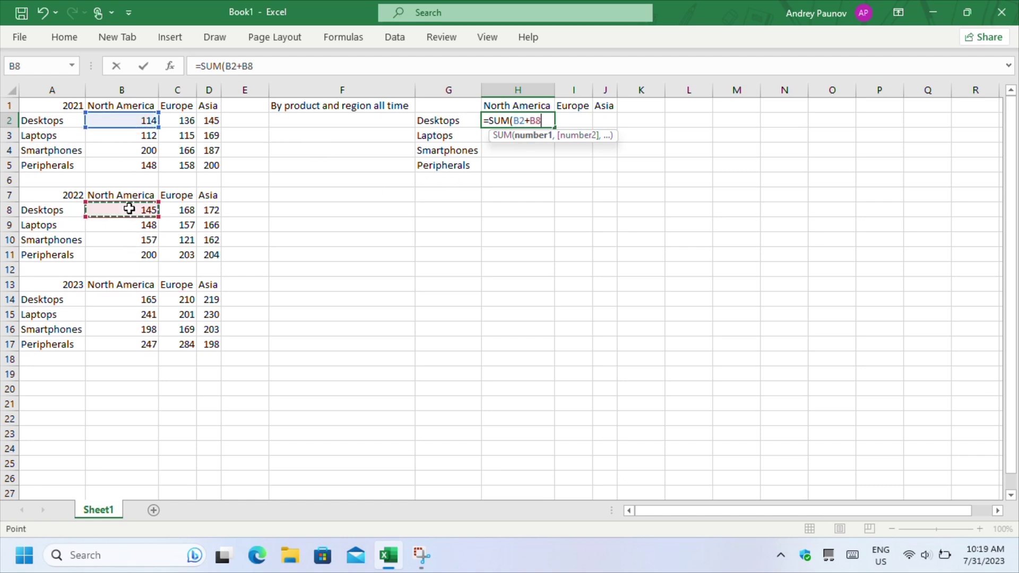
pyautogui.write('+')
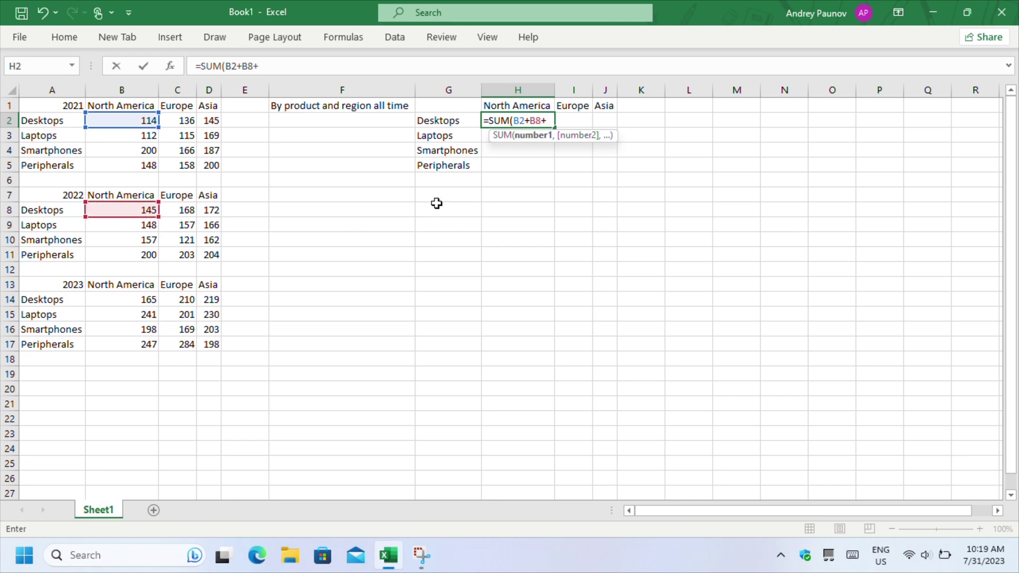
pyautogui.click(132, 299)
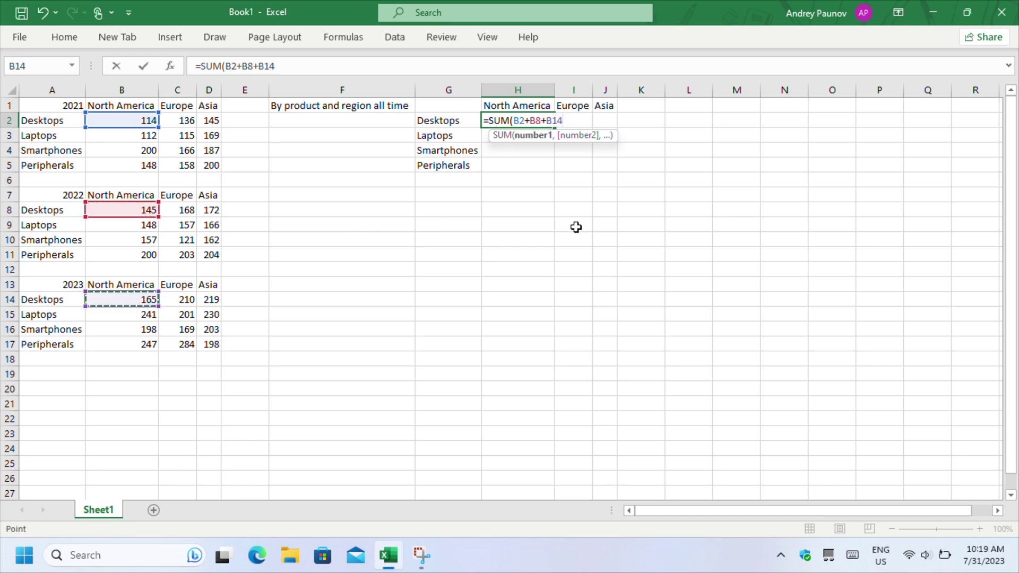
pyautogui.press('Return')
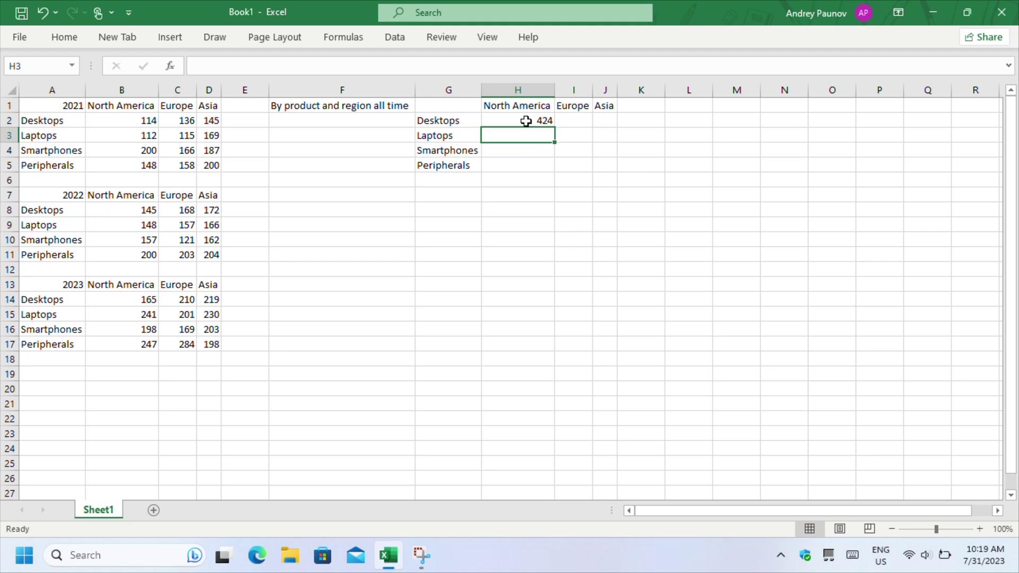
# Review the H2 formula and fill it down to Laptops in H3
pyautogui.click(525, 121)
pyautogui.moveTo(297, 64); pyautogui.dragTo(266, 63)
pyautogui.click(524, 150)
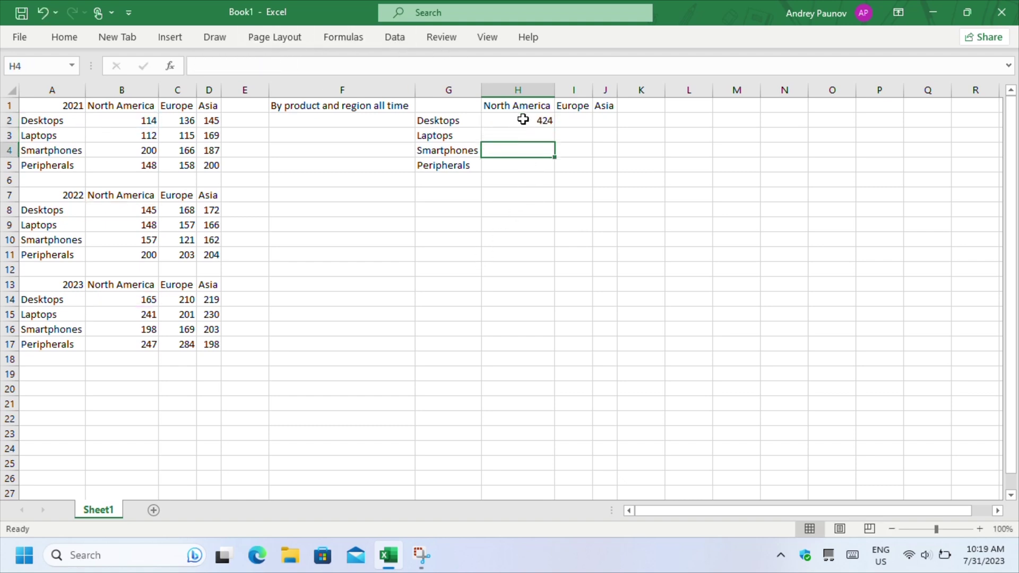
pyautogui.click(523, 119)
pyautogui.moveTo(556, 130); pyautogui.dragTo(552, 140)
# Verify H3 adds the Laptops values B3, B9 and B15, then fill totals down to H5
pyautogui.click(534, 137)
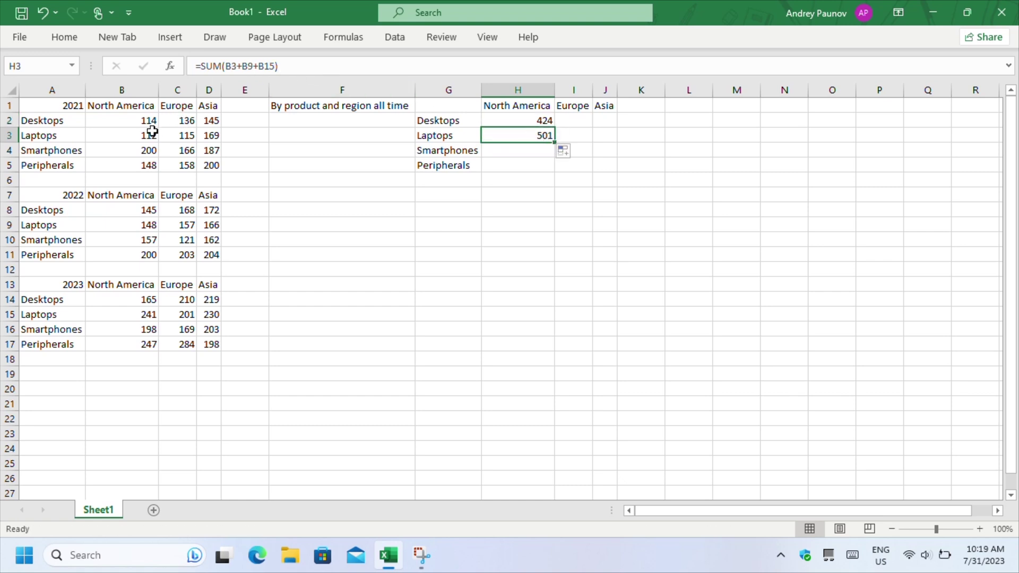
pyautogui.click(136, 134)
pyautogui.click(128, 226)
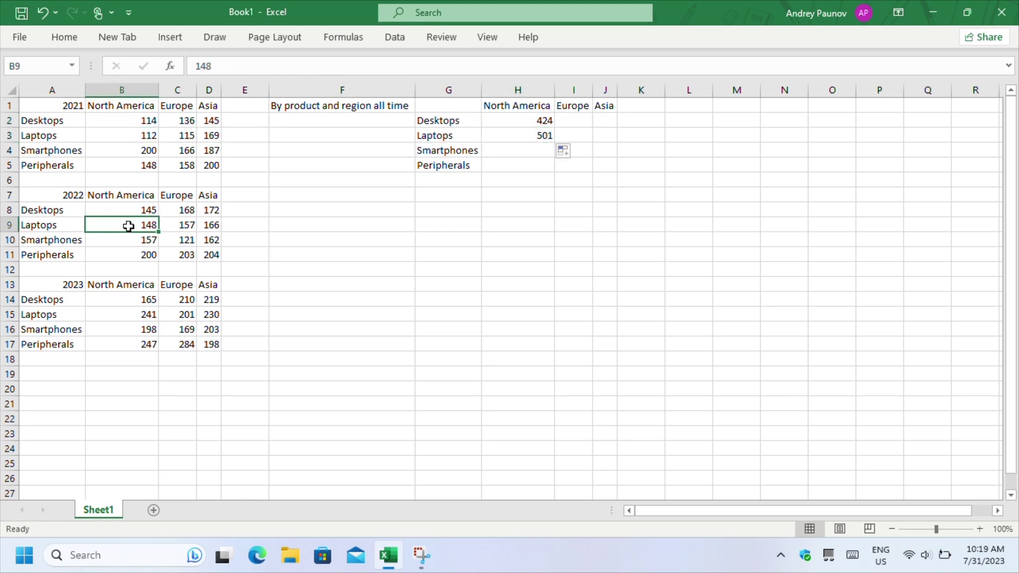
pyautogui.click(114, 316)
pyautogui.click(522, 132)
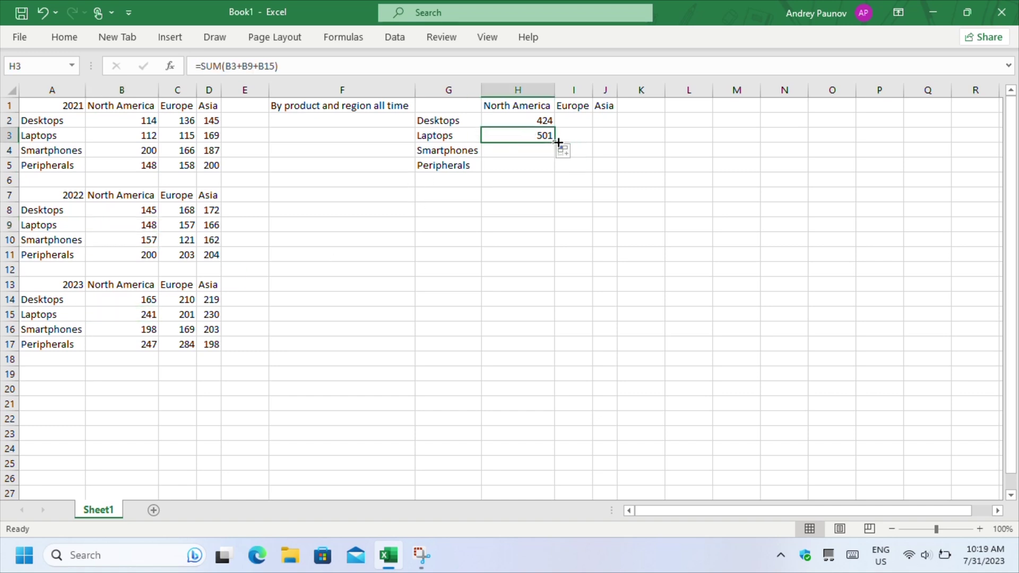
pyautogui.moveTo(548, 122); pyautogui.dragTo(553, 170)
pyautogui.click(444, 249)
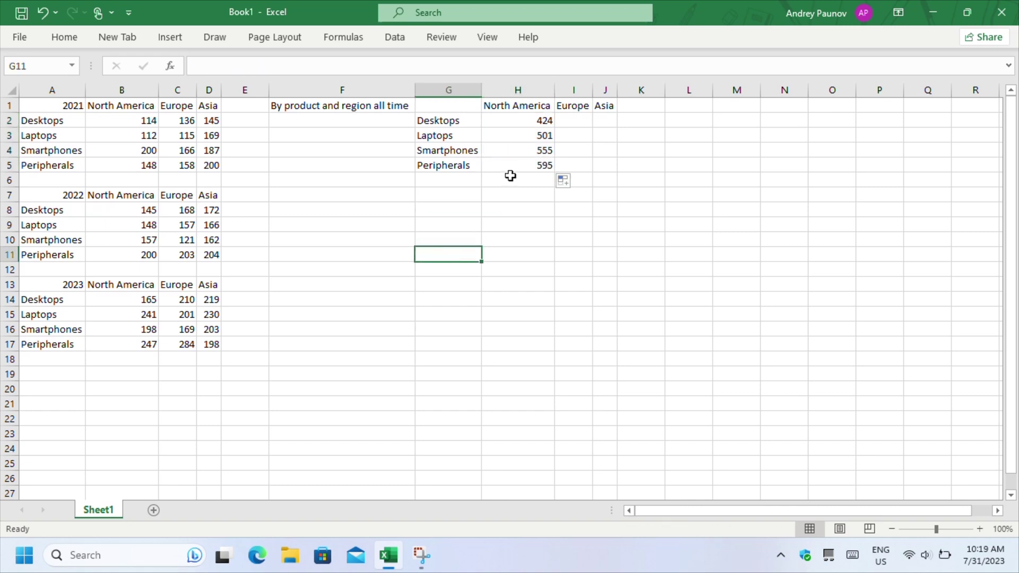
# Copy the Desktops total across to Europe and Asia in I2:J2 and check their formulas
pyautogui.click(507, 155)
pyautogui.click(542, 169)
pyautogui.press('Up')
pyautogui.press('Up')
pyautogui.press('Up')
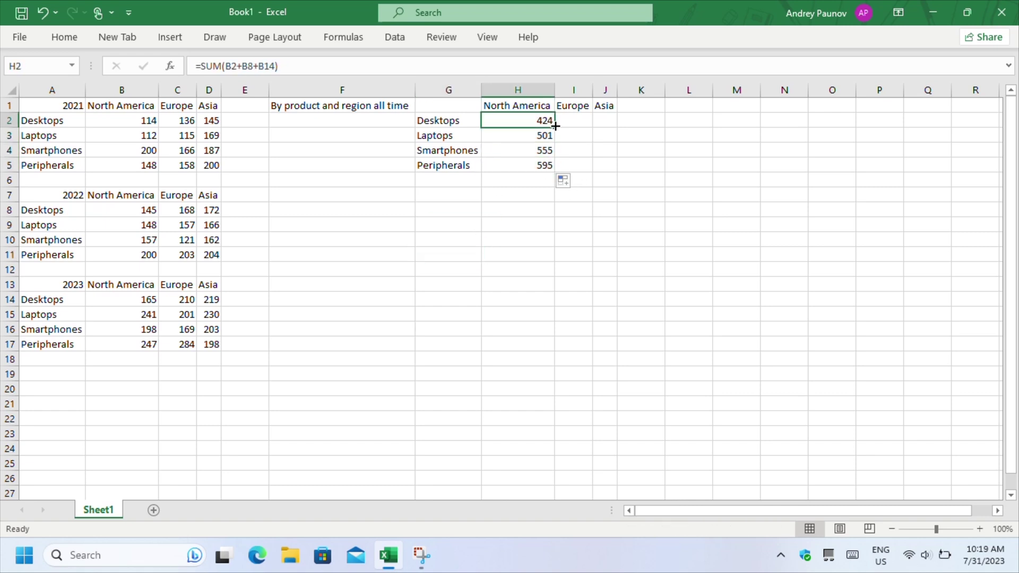
pyautogui.moveTo(555, 125); pyautogui.dragTo(607, 122)
pyautogui.click(579, 121)
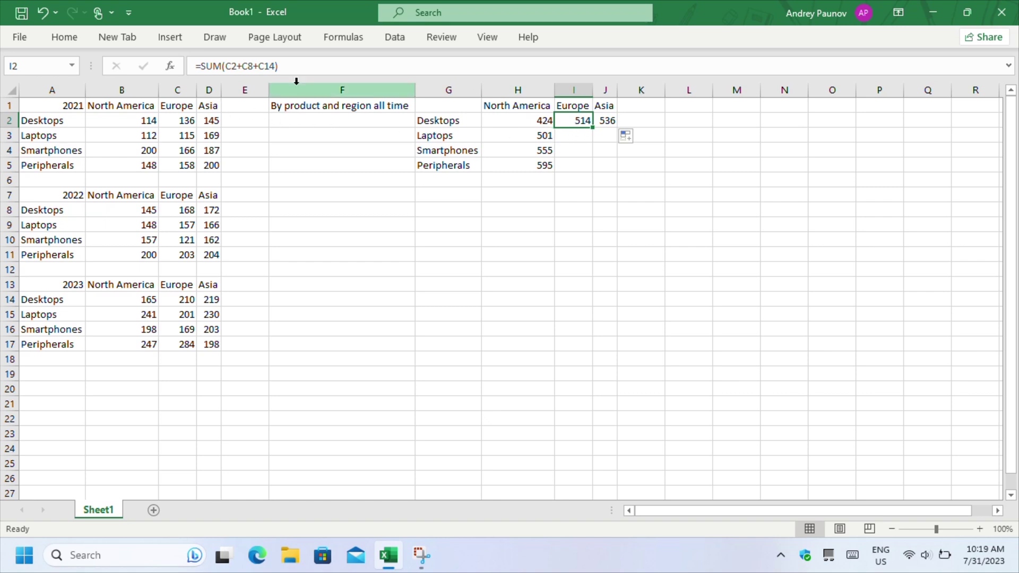
pyautogui.click(291, 68)
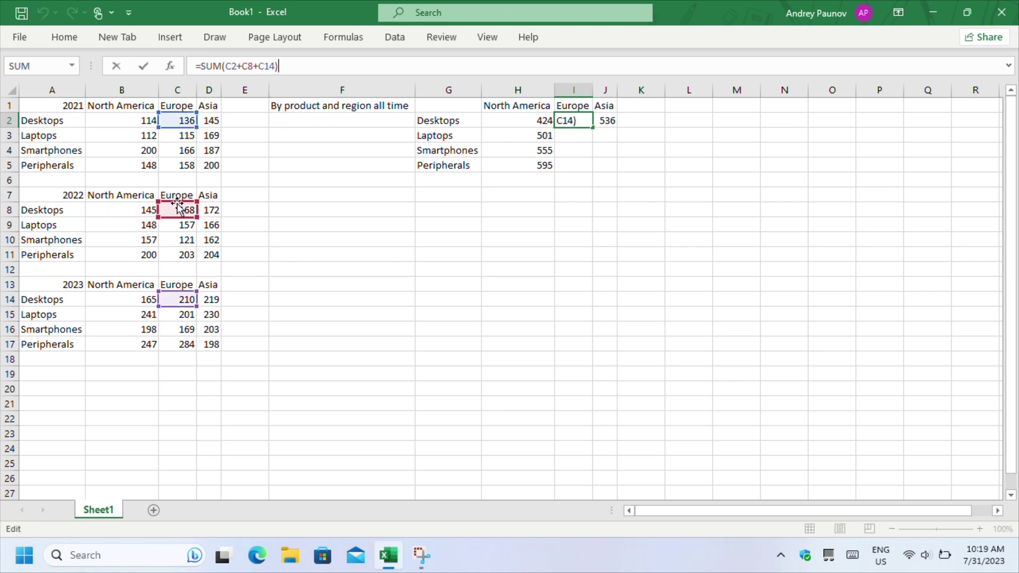
pyautogui.click(523, 241)
pyautogui.click(611, 118)
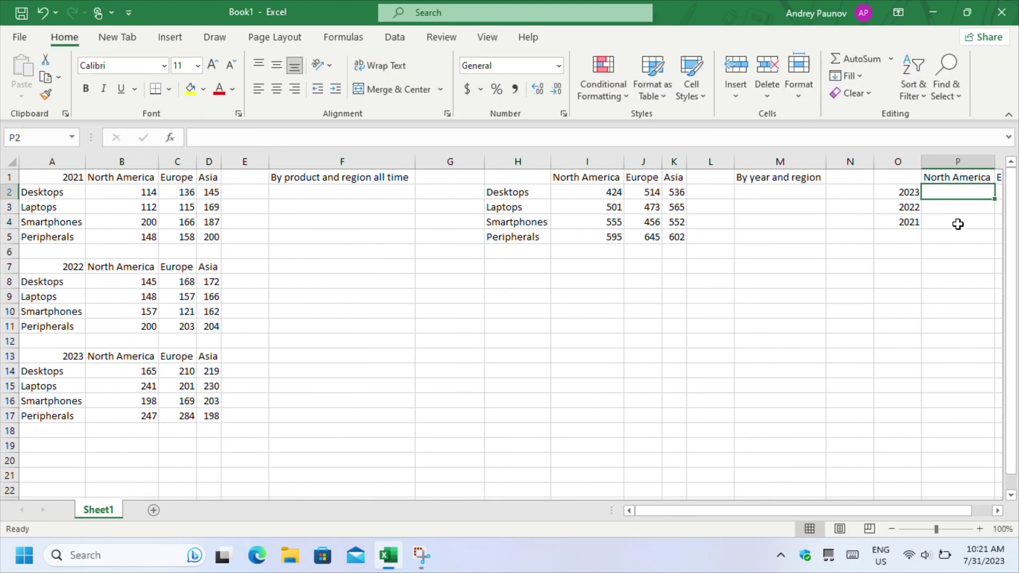
# Enter =SUM(B2:B5) in P4 for 2021 North America and fill it across to Europe and Asia
pyautogui.click(958, 223)
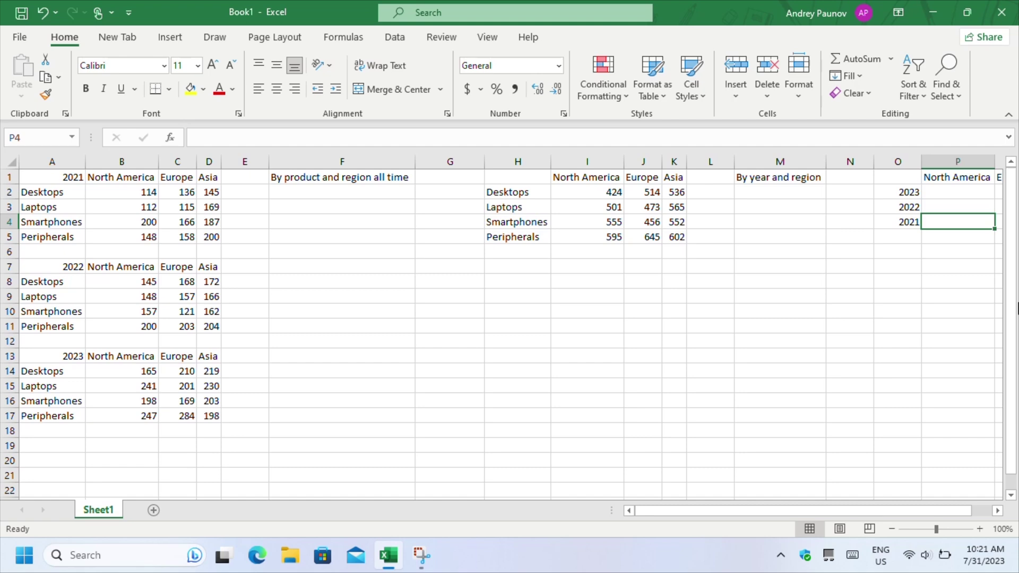
pyautogui.write('=SUM(')
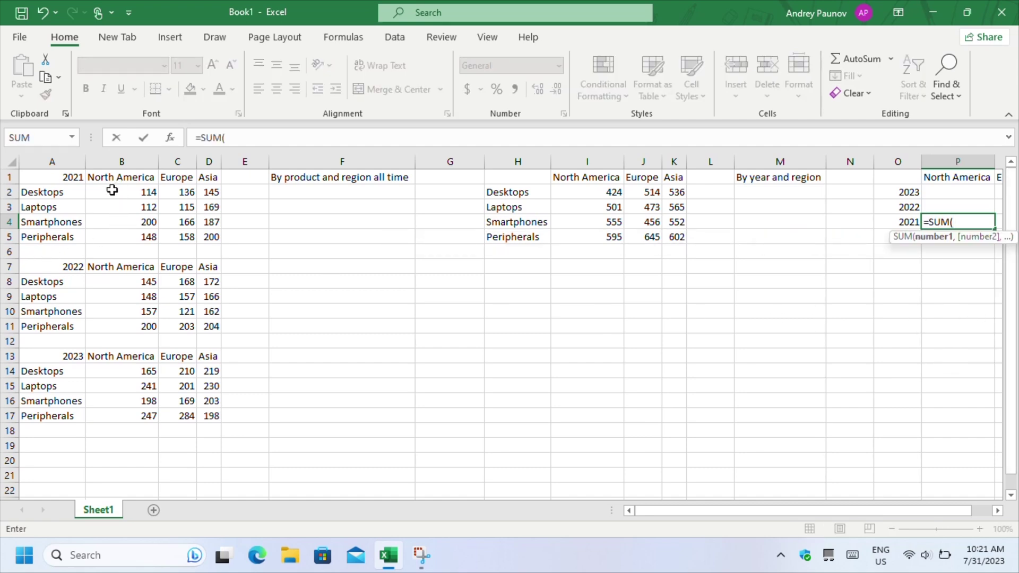
pyautogui.moveTo(111, 191); pyautogui.dragTo(111, 236)
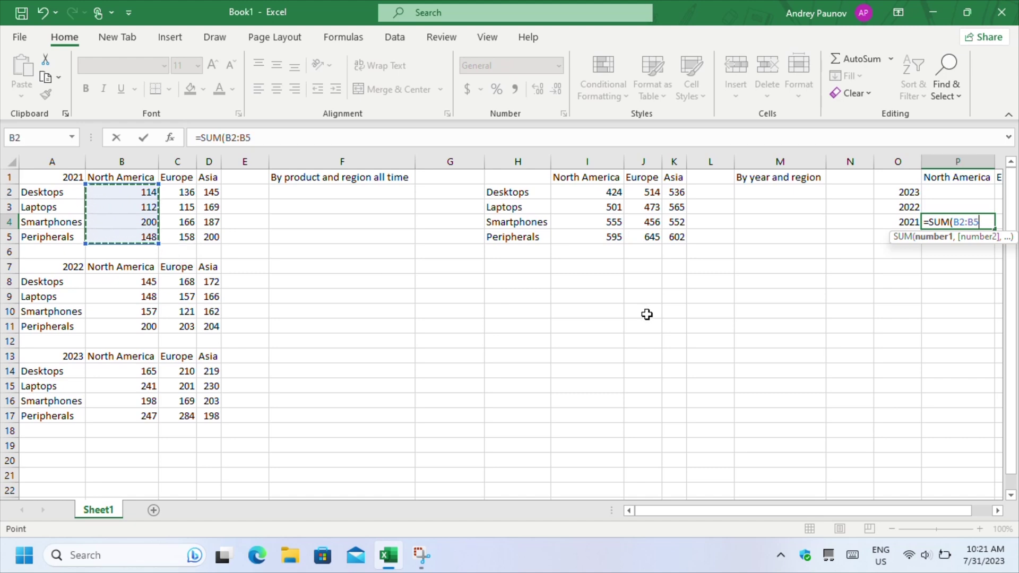
pyautogui.press('Return')
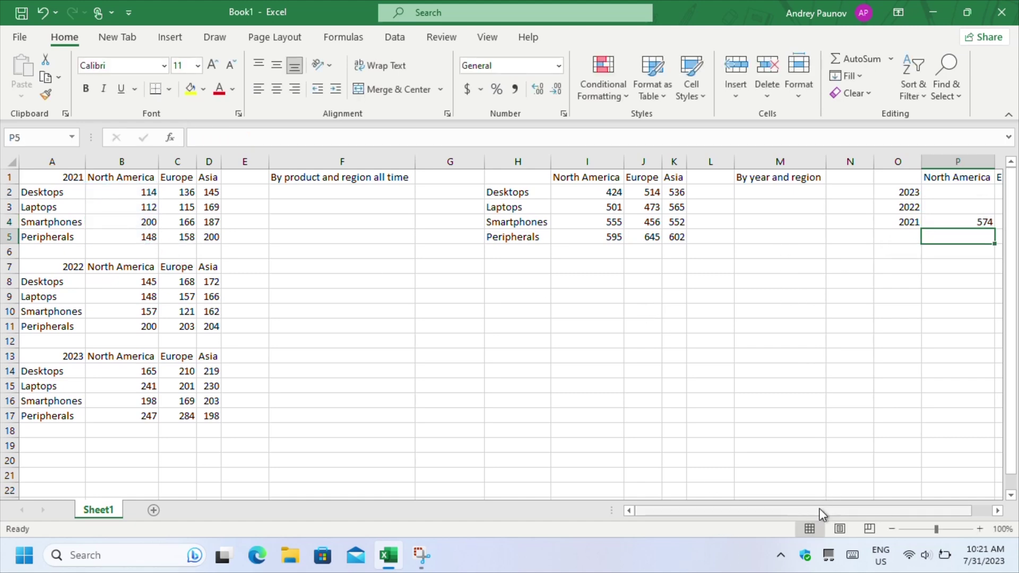
pyautogui.moveTo(819, 510); pyautogui.dragTo(845, 511)
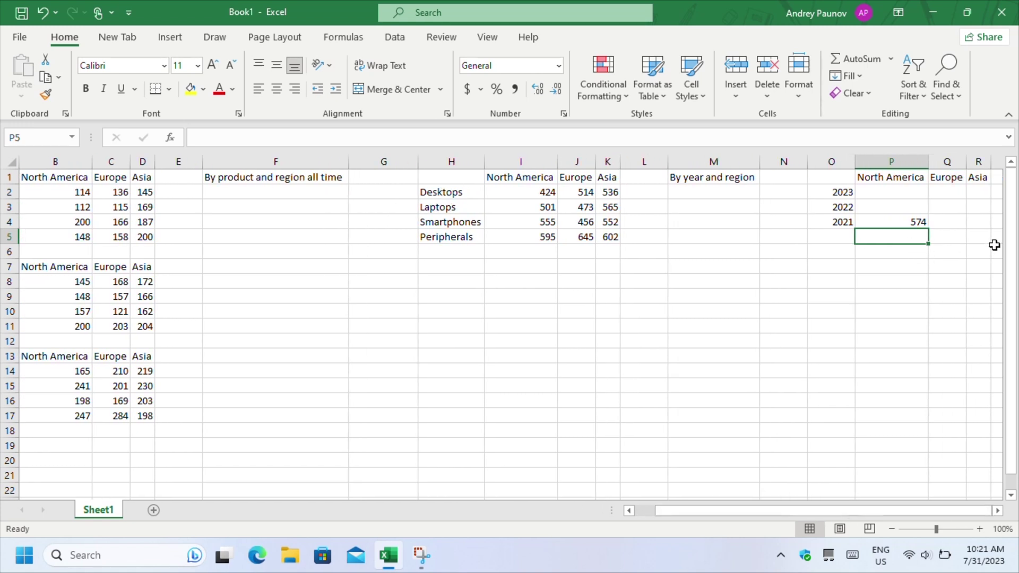
pyautogui.click(921, 220)
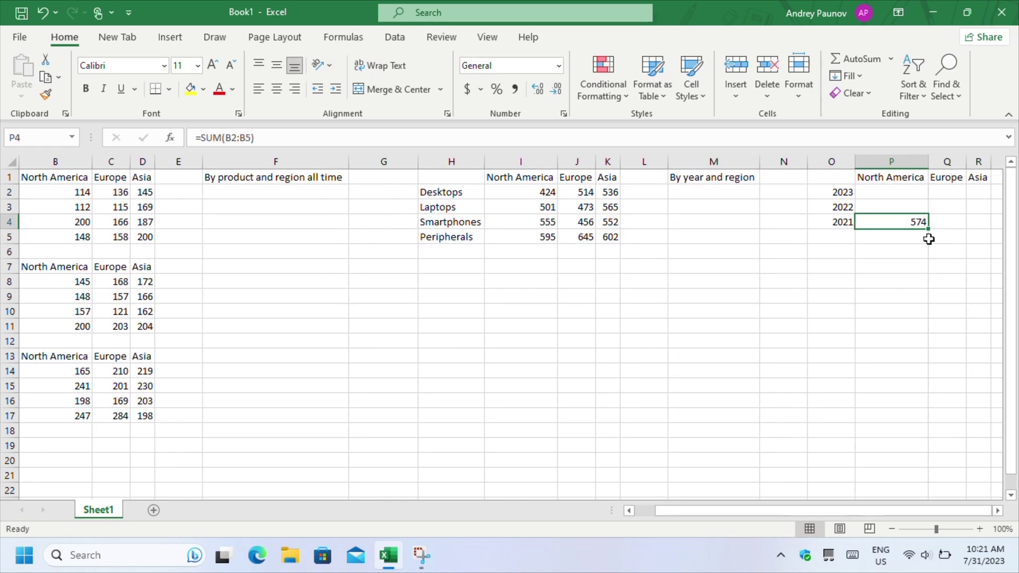
pyautogui.moveTo(930, 231); pyautogui.dragTo(988, 223)
# Check the 2021 Europe total formula and look over the year-by-region summary
pyautogui.click(950, 223)
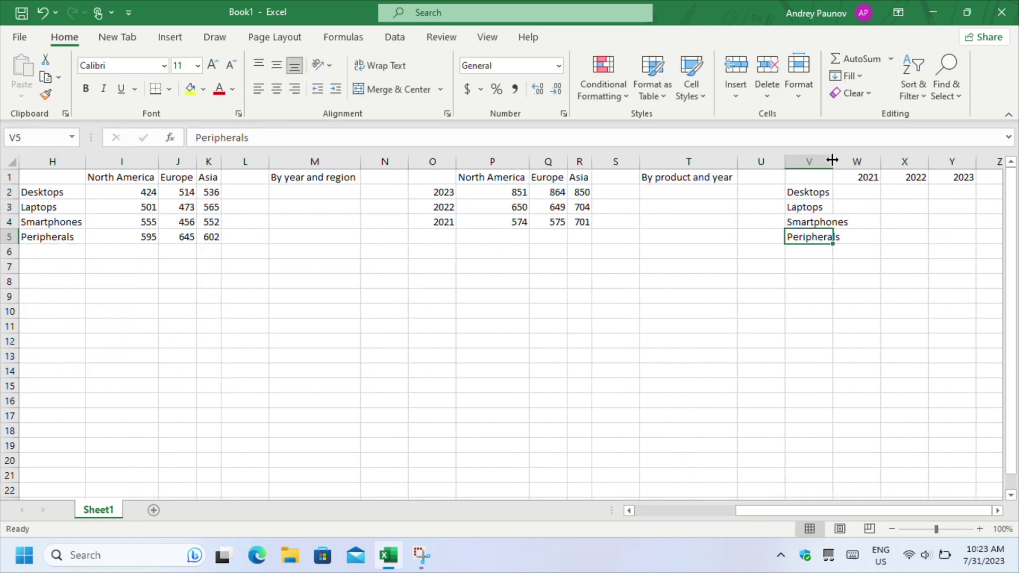
pyautogui.hscroll(3, 830, 159)
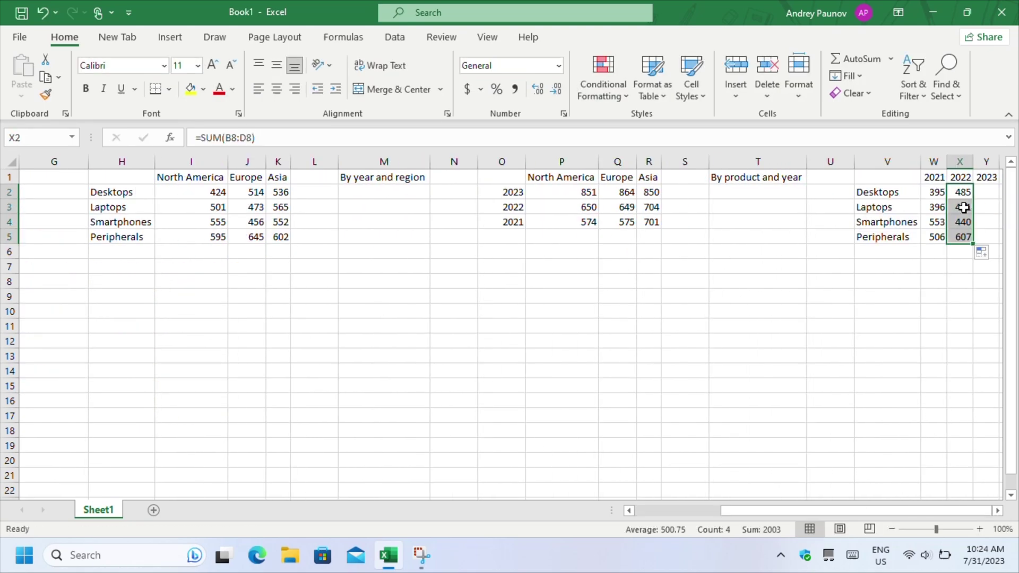
pyautogui.hscroll(-5, 114, 373)
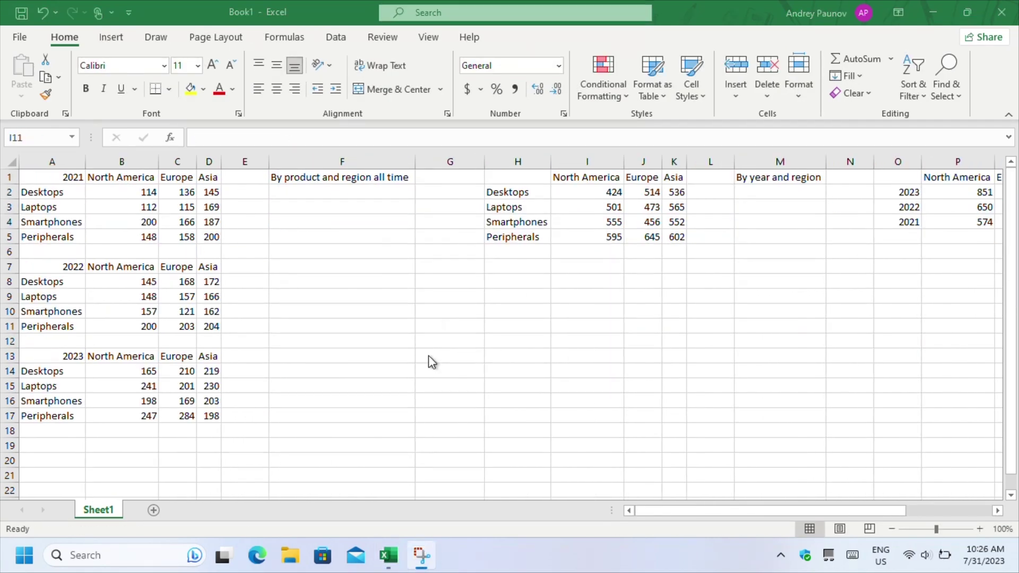
pyautogui.click(329, 16)
pyautogui.moveTo(708, 511); pyautogui.dragTo(851, 519)
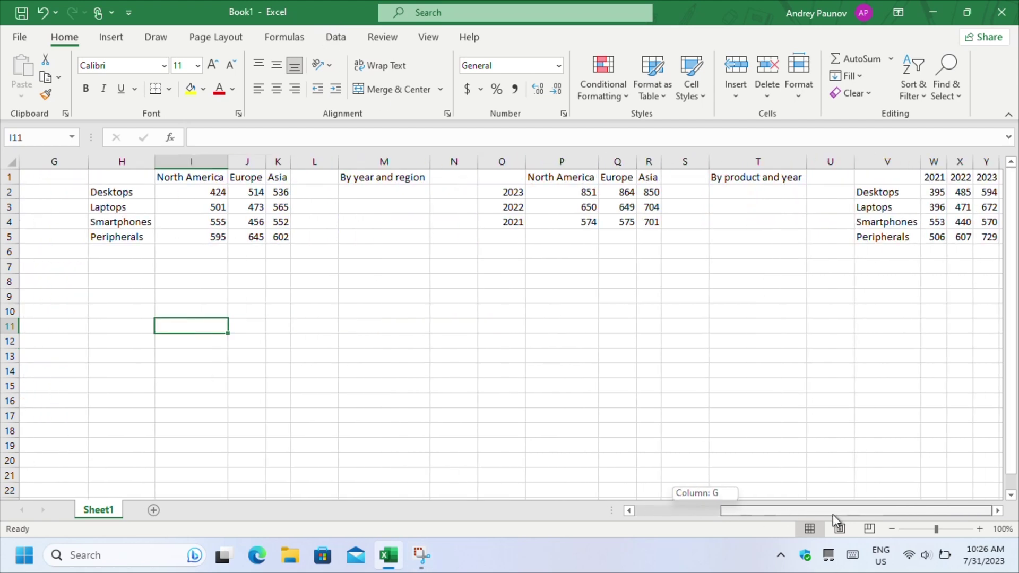
pyautogui.moveTo(734, 543); pyautogui.dragTo(483, 550)
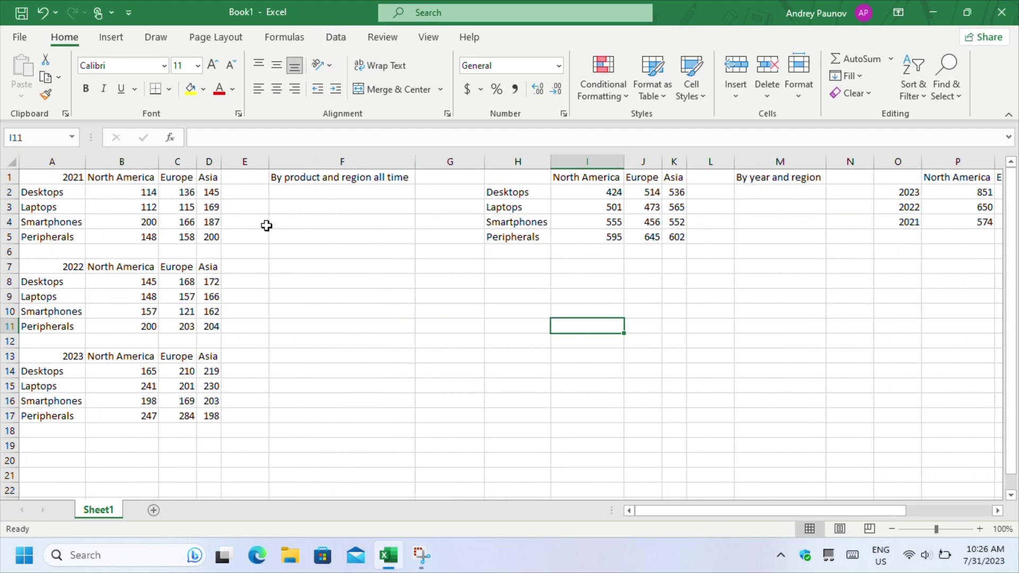
# In Customize the Ribbon, add a new custom tab and rename it '3D tables'
pyautogui.rightClick(165, 38)
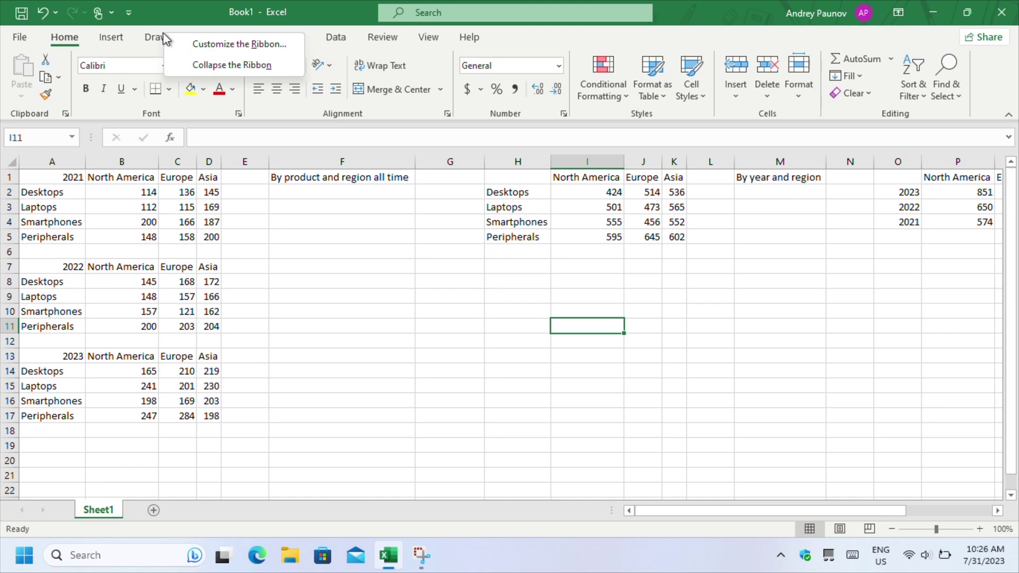
pyautogui.click(216, 42)
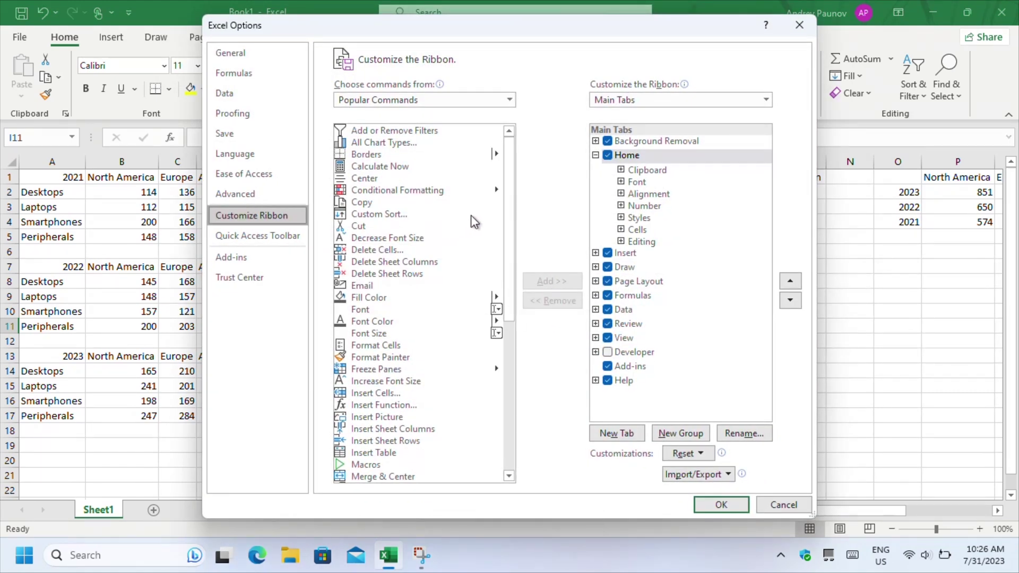
pyautogui.click(595, 154)
pyautogui.click(629, 432)
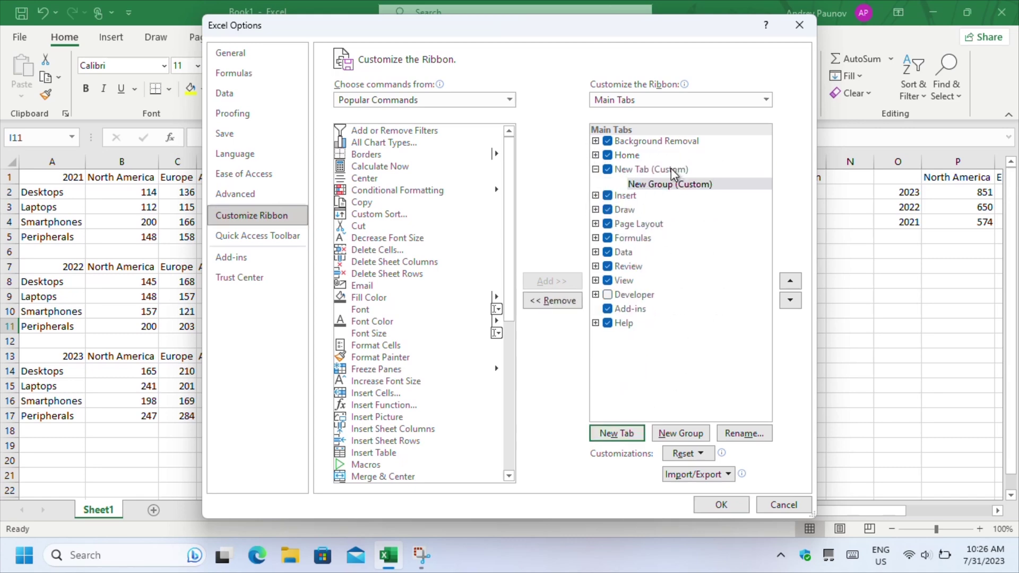
pyautogui.rightClick(671, 167)
pyautogui.click(714, 219)
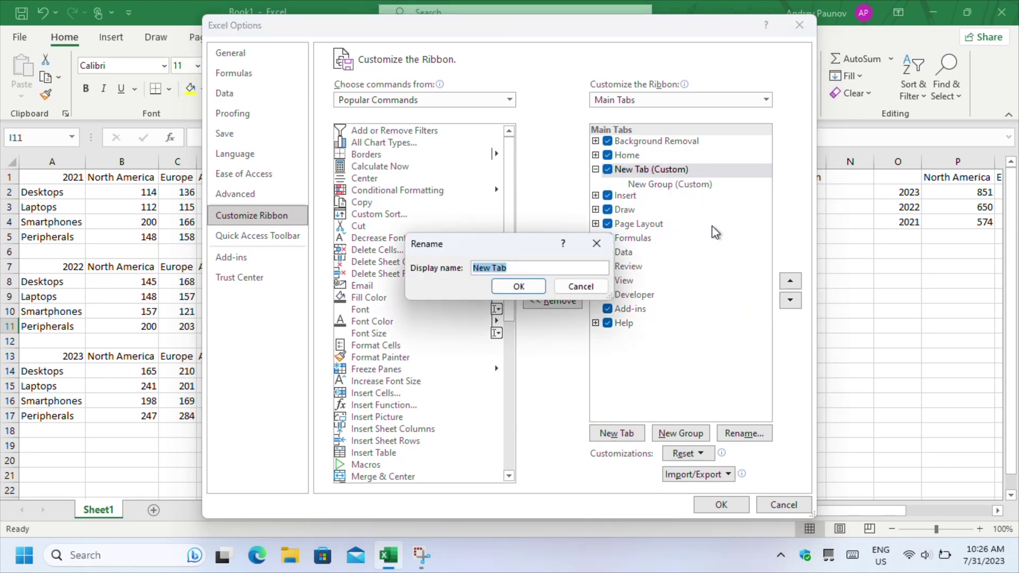
pyautogui.write('3D tables')
pyautogui.press('Tab')
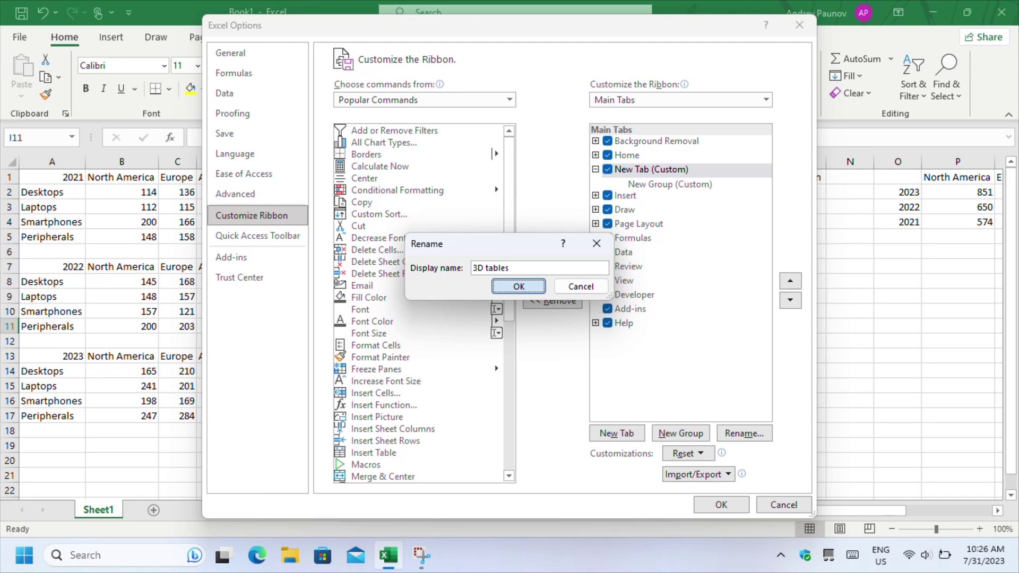
pyautogui.press('Return')
# Rename the new custom group under 3D tables to 'Tools'
pyautogui.click(669, 184)
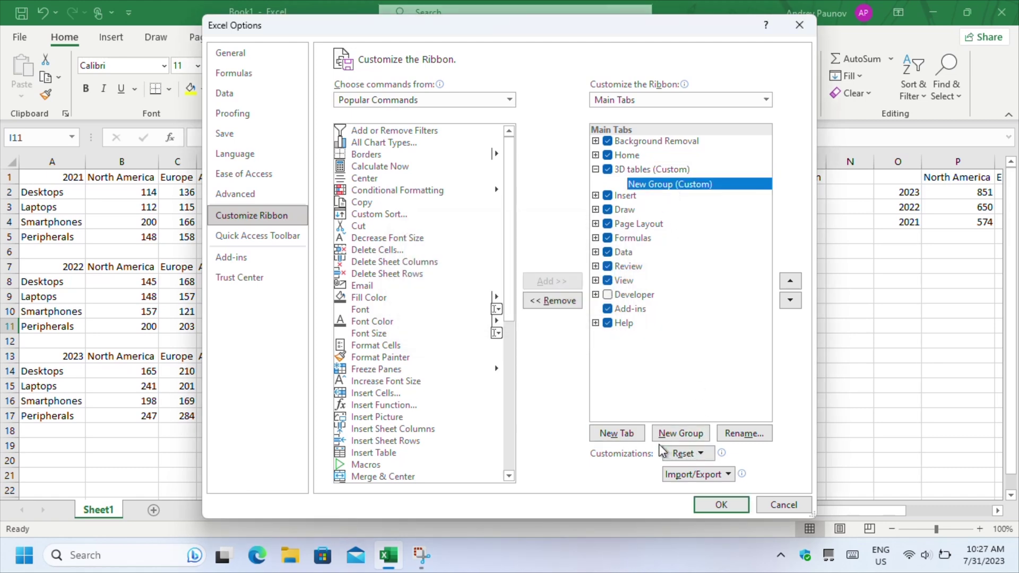
pyautogui.click(748, 430)
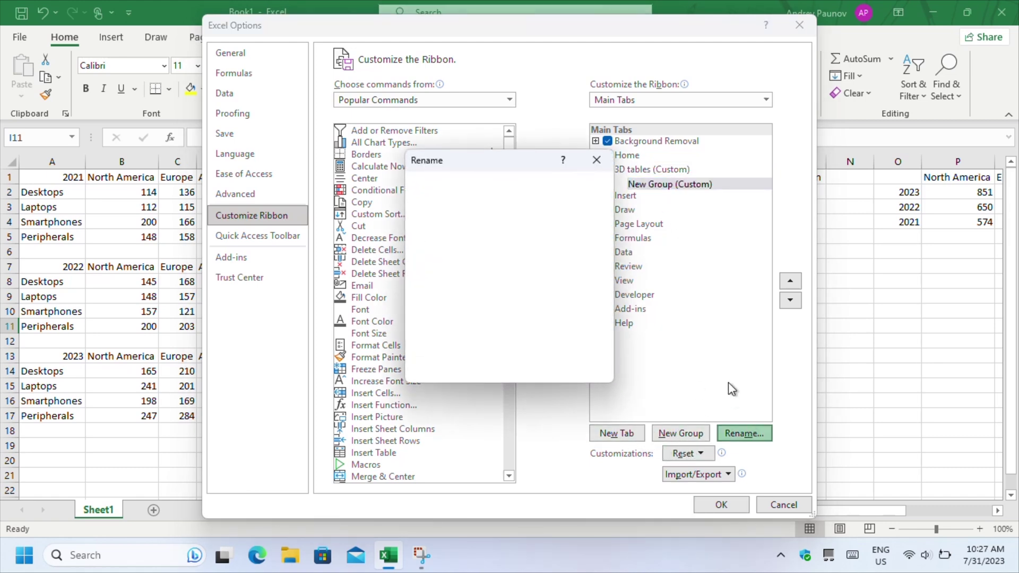
pyautogui.write('Tools')
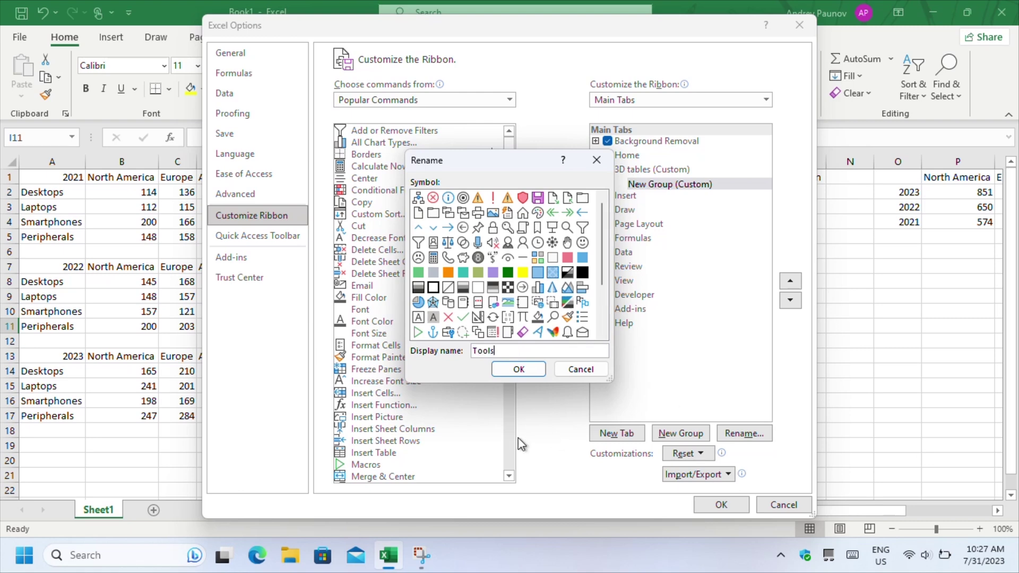
pyautogui.click(519, 370)
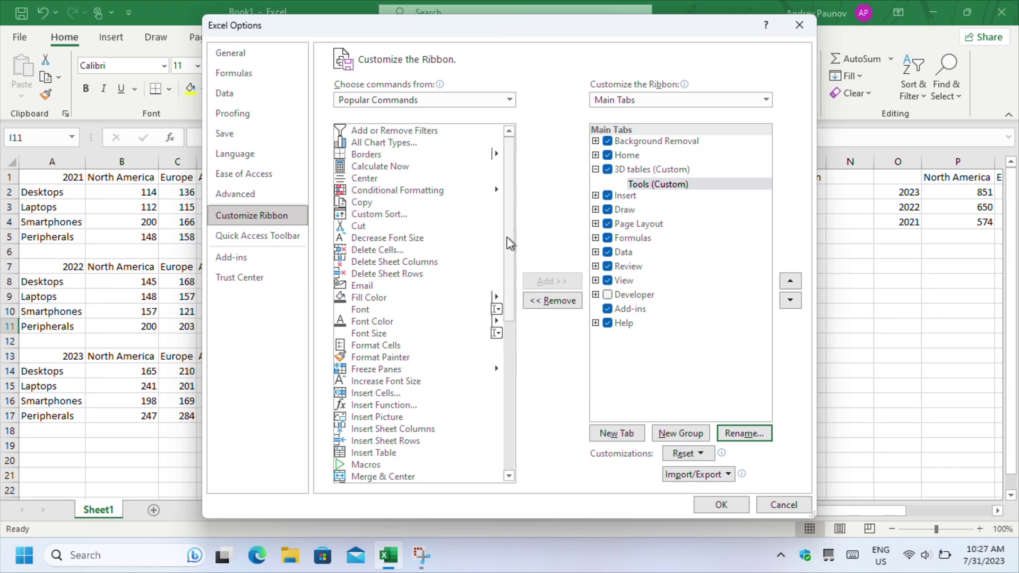
# Add Camera from All Commands to the Tools group, save, and show the 3D tables tab
pyautogui.click(408, 99)
pyautogui.click(390, 133)
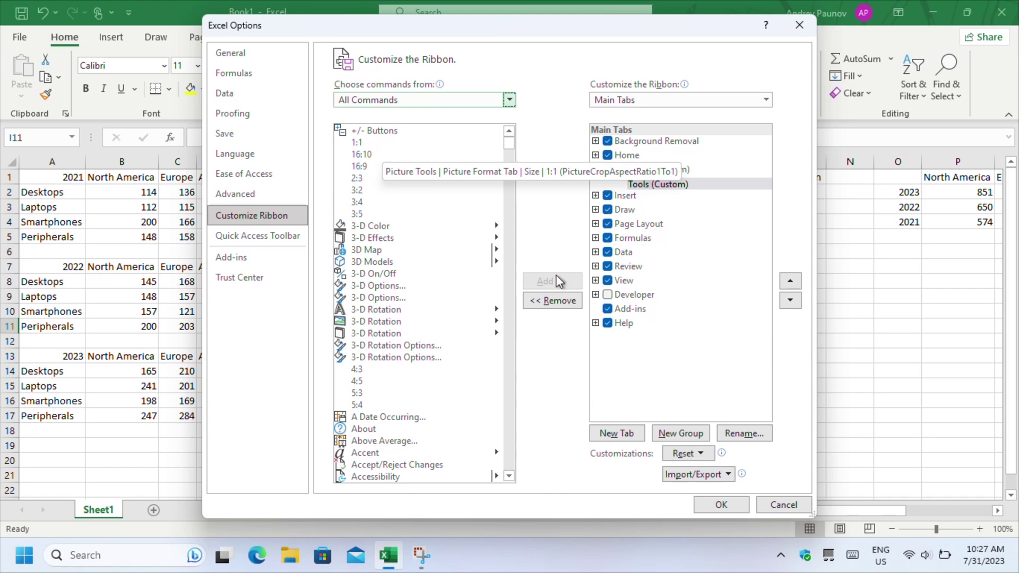
pyautogui.moveTo(509, 142); pyautogui.dragTo(510, 175)
pyautogui.click(378, 349)
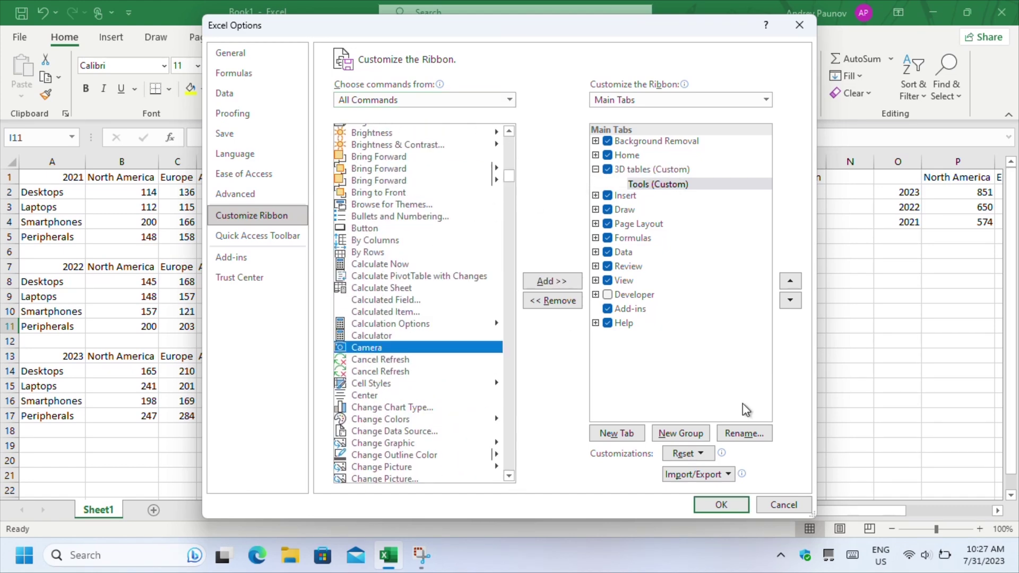
pyautogui.click(551, 281)
pyautogui.click(721, 505)
pyautogui.click(127, 38)
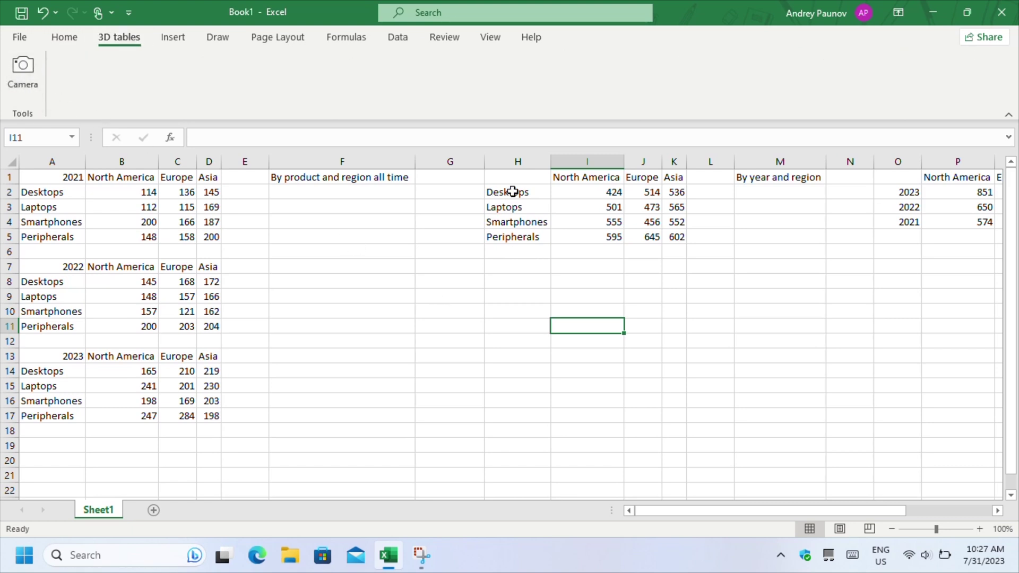
# Take a Camera snapshot of H2:K5 and drop the linked picture around G11
pyautogui.moveTo(513, 192); pyautogui.dragTo(674, 241)
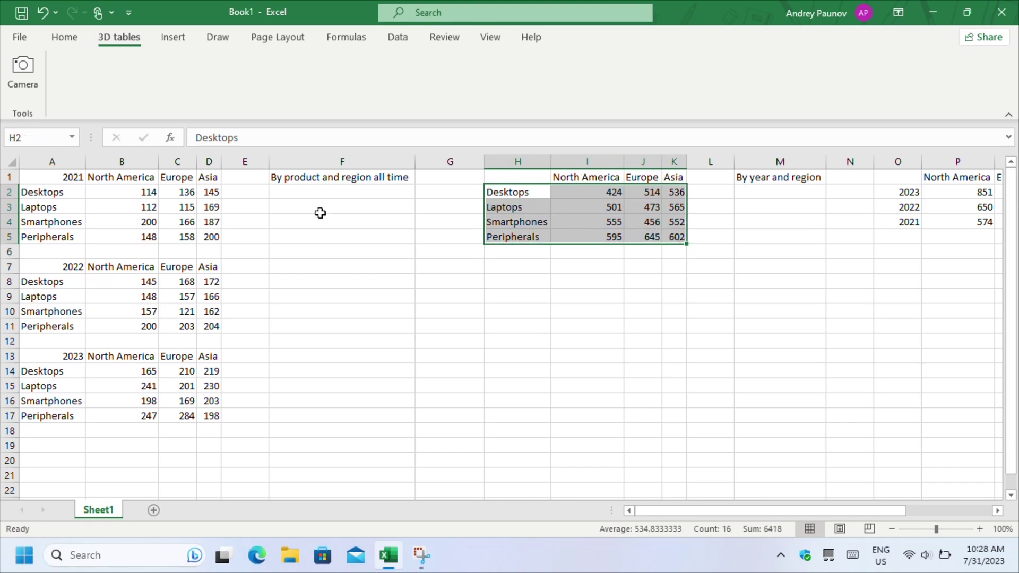
pyautogui.click(29, 78)
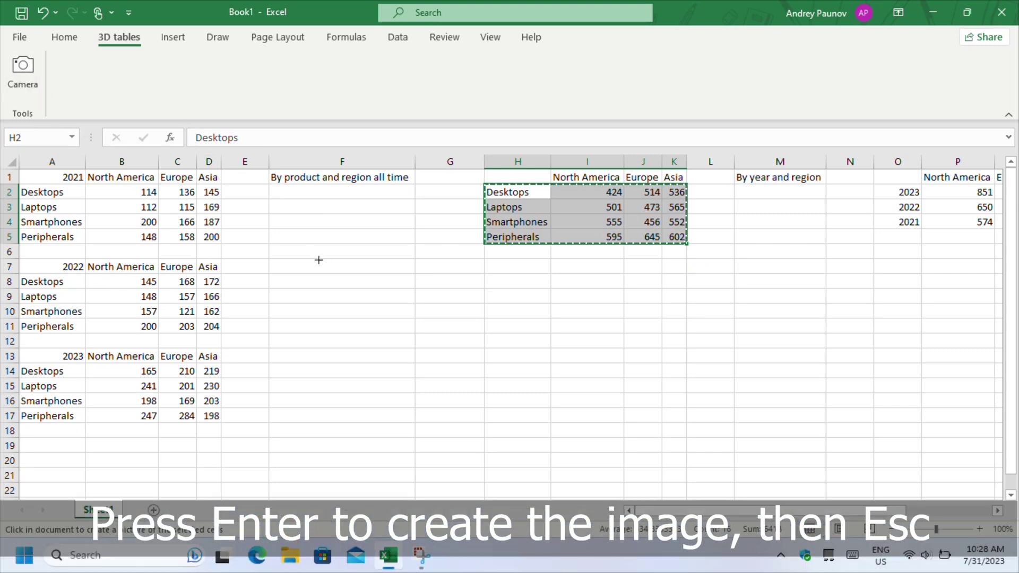
pyautogui.press('Return')
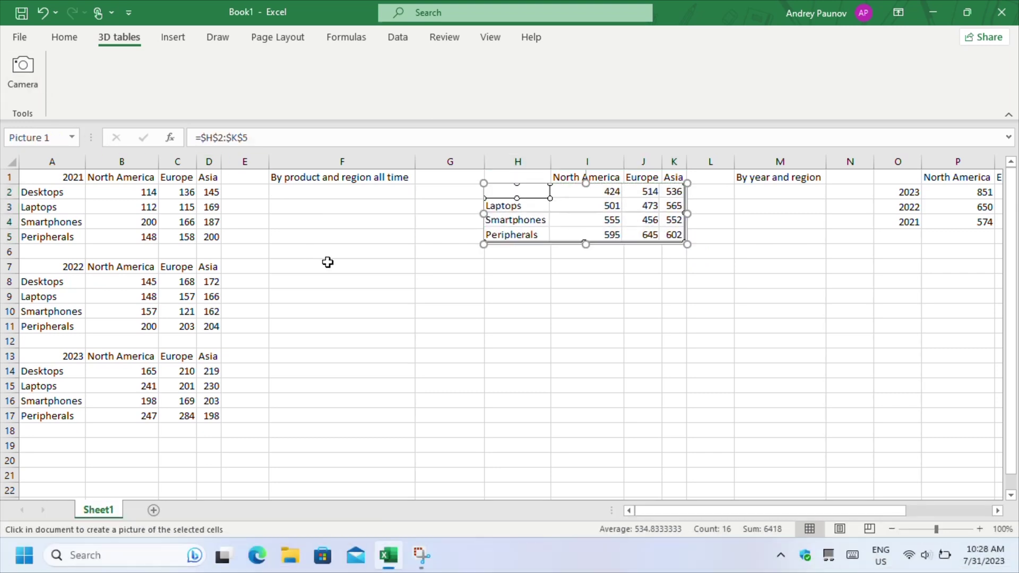
pyautogui.moveTo(538, 240); pyautogui.dragTo(481, 374)
pyautogui.click(755, 281)
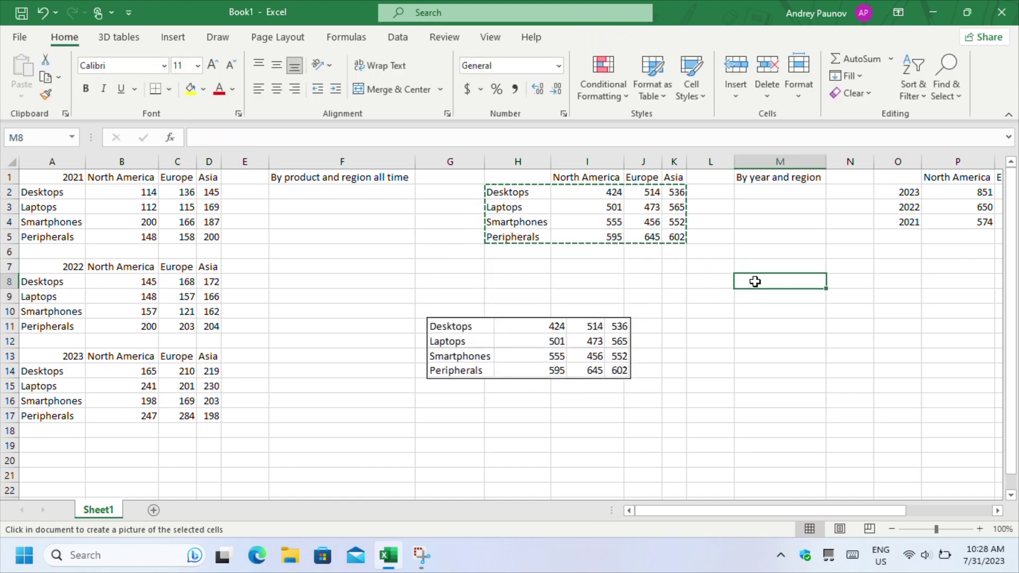
pyautogui.click(494, 324)
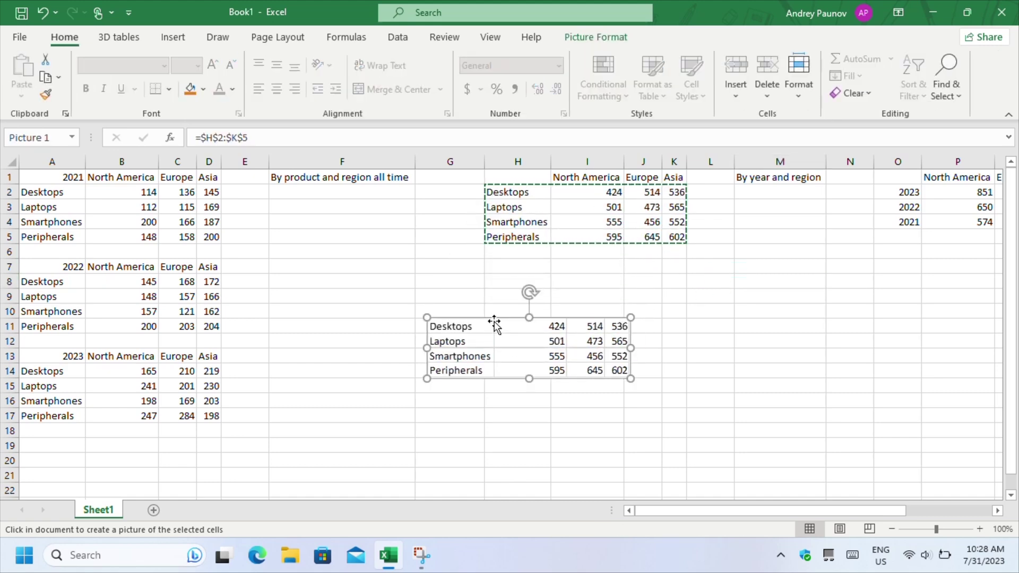
pyautogui.click(723, 358)
pyautogui.press('Escape')
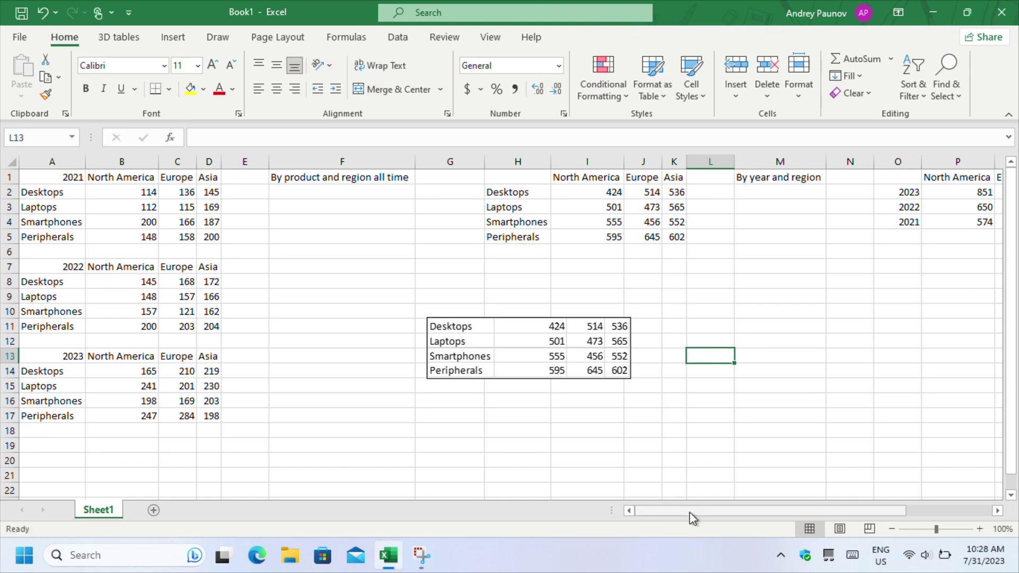
# Label cell O1 'Year'
pyautogui.moveTo(689, 512); pyautogui.dragTo(774, 515)
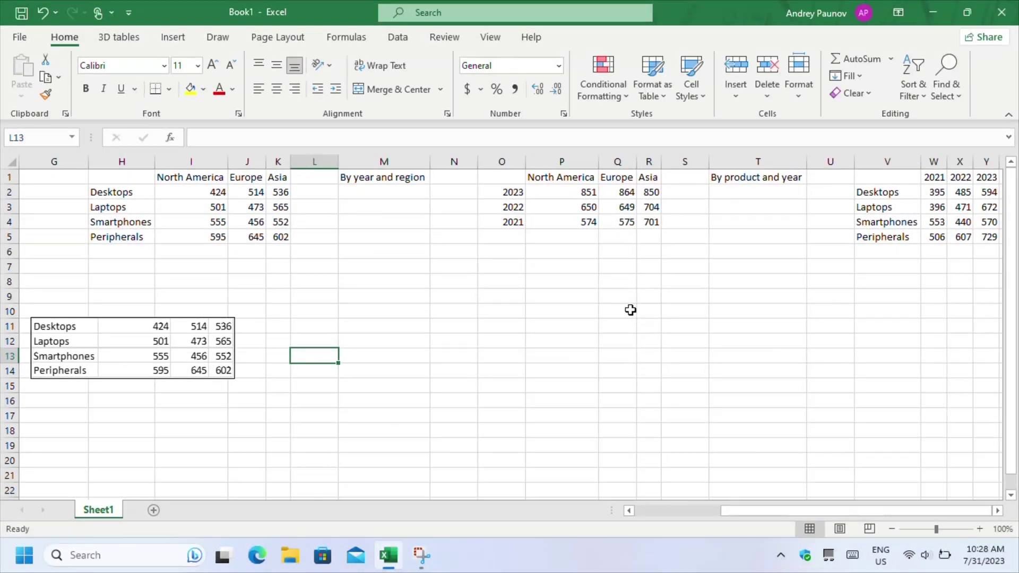
pyautogui.click(496, 175)
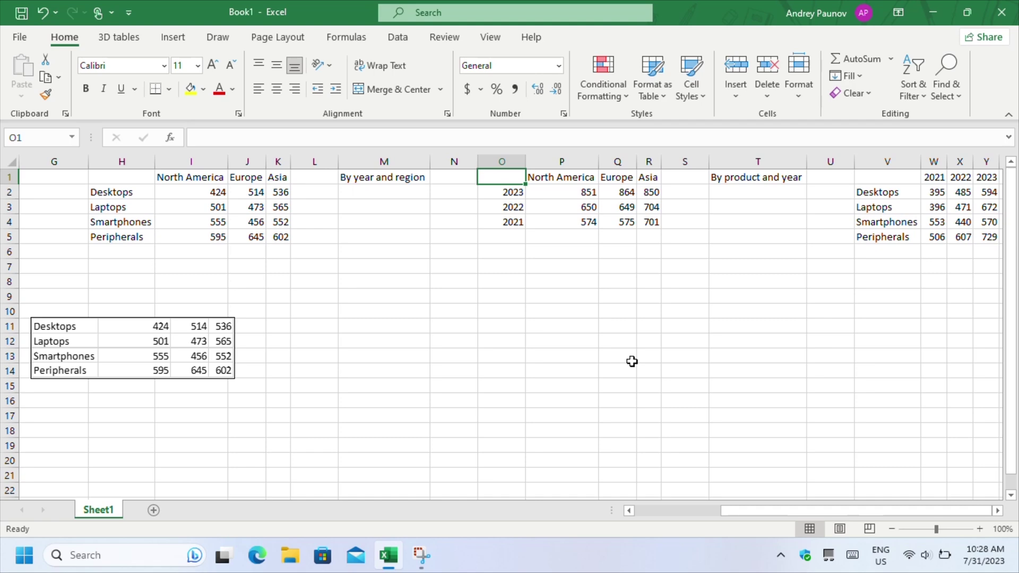
pyautogui.write('Year')
pyautogui.click(617, 342)
pyautogui.click(493, 178)
# Apply All Borders to the 2021, 2022 and 2023 sales tables, repeating with F4
pyautogui.hscroll(-3, 610, 478)
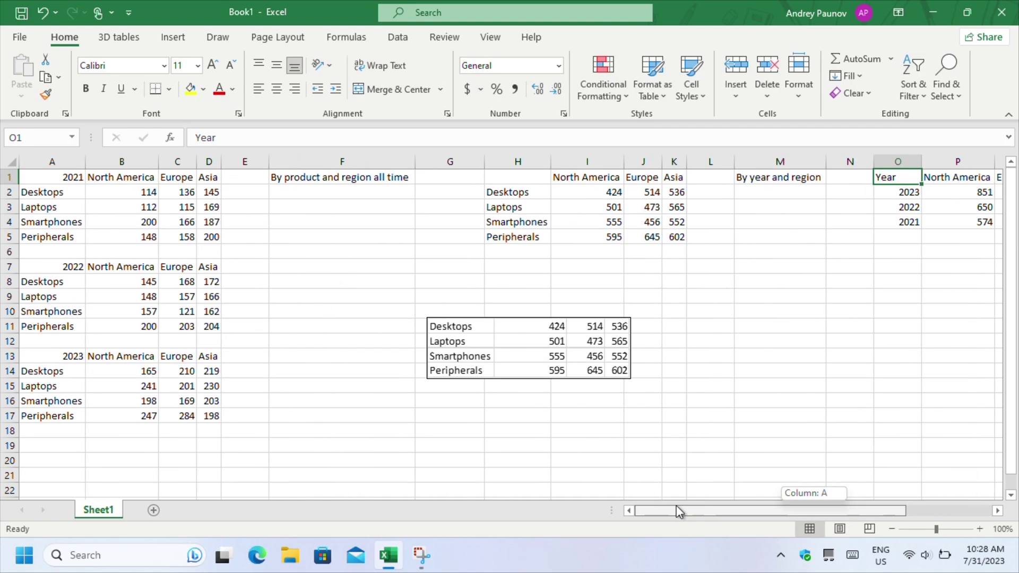
pyautogui.moveTo(52, 177); pyautogui.dragTo(209, 237)
pyautogui.click(159, 88)
pyautogui.moveTo(52, 267); pyautogui.dragTo(209, 326)
pyautogui.press('F4')
pyautogui.moveTo(52, 356); pyautogui.dragTo(209, 416)
pyautogui.press('F4')
# Enlarge the linked snapshot of H2:K5 by dragging its corner
pyautogui.moveTo(518, 178); pyautogui.dragTo(674, 237)
pyautogui.click(629, 375)
pyautogui.moveTo(630, 378); pyautogui.dragTo(732, 443)
pyautogui.click(741, 432)
# Change the I1 header to 'N. America' and autofit column I
pyautogui.hscroll(3, 691, 504)
pyautogui.click(384, 177)
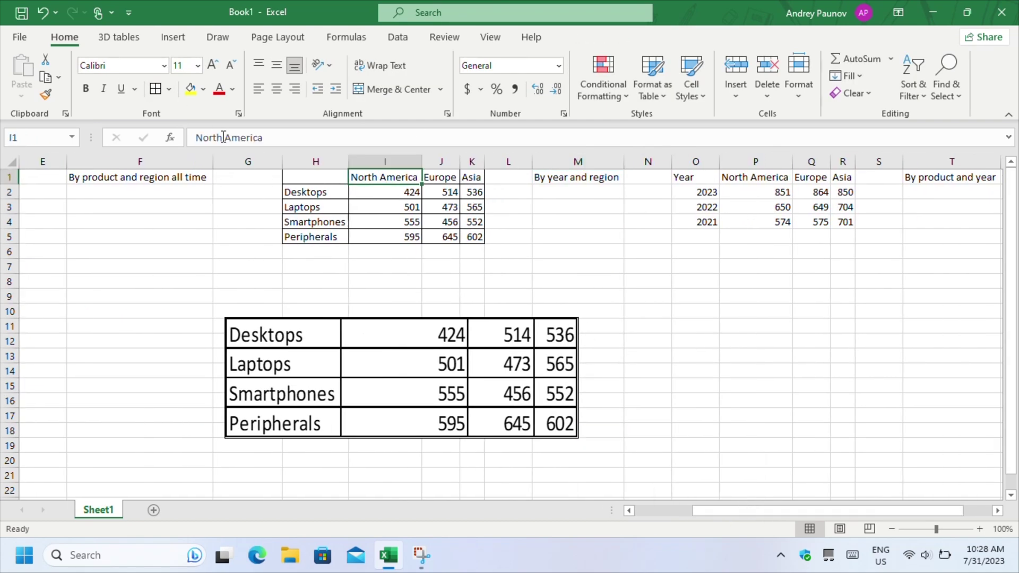
pyautogui.write('N. America')
pyautogui.doubleClick(421, 162)
pyautogui.moveTo(669, 177); pyautogui.dragTo(820, 217)
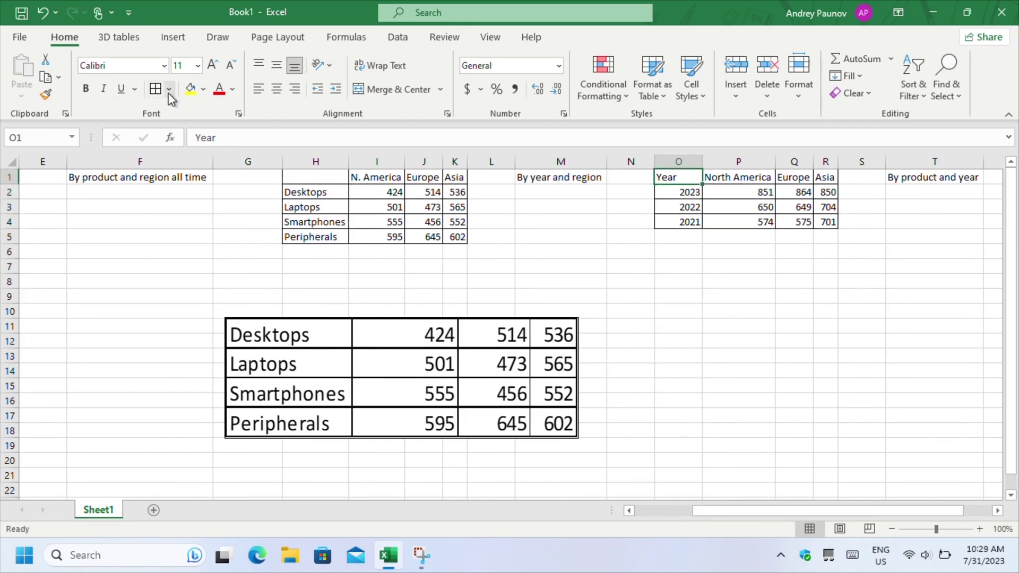
# Add a down-diagonal border to cell O1 through More Borders
pyautogui.click(170, 90)
pyautogui.scroll(-1, 253, 479)
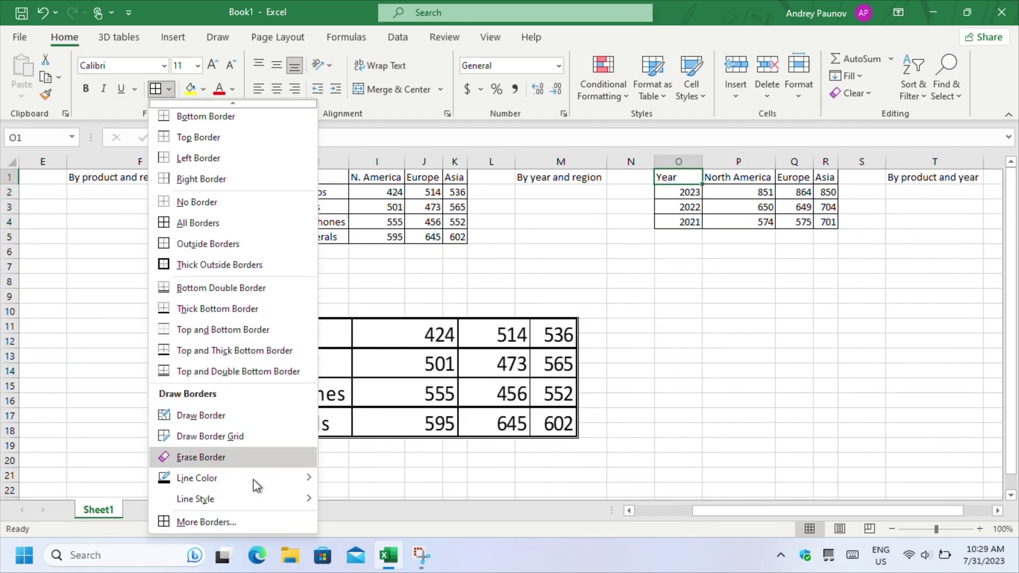
pyautogui.click(223, 521)
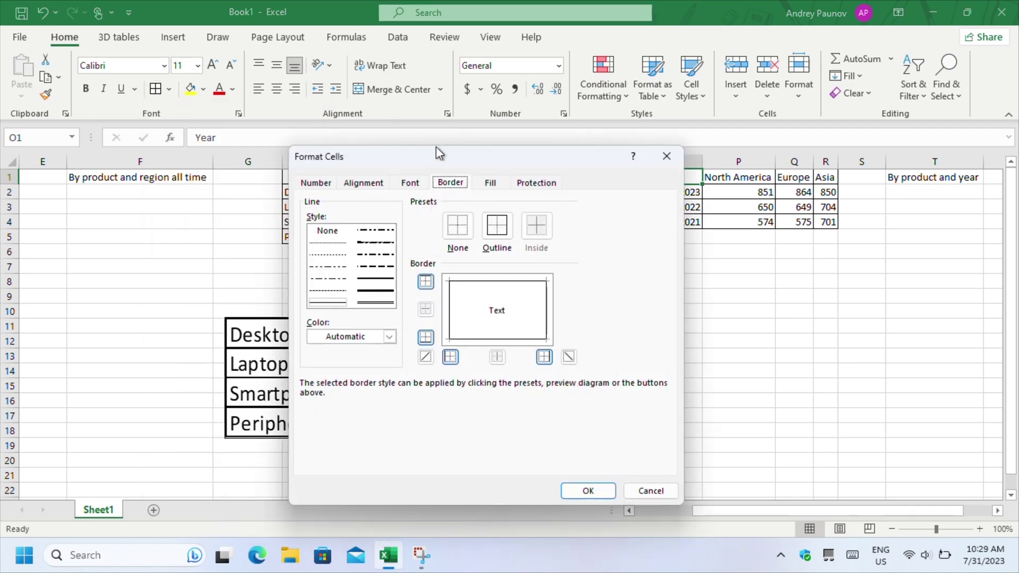
pyautogui.moveTo(435, 146); pyautogui.dragTo(487, 154)
pyautogui.click(620, 365)
pyautogui.click(643, 499)
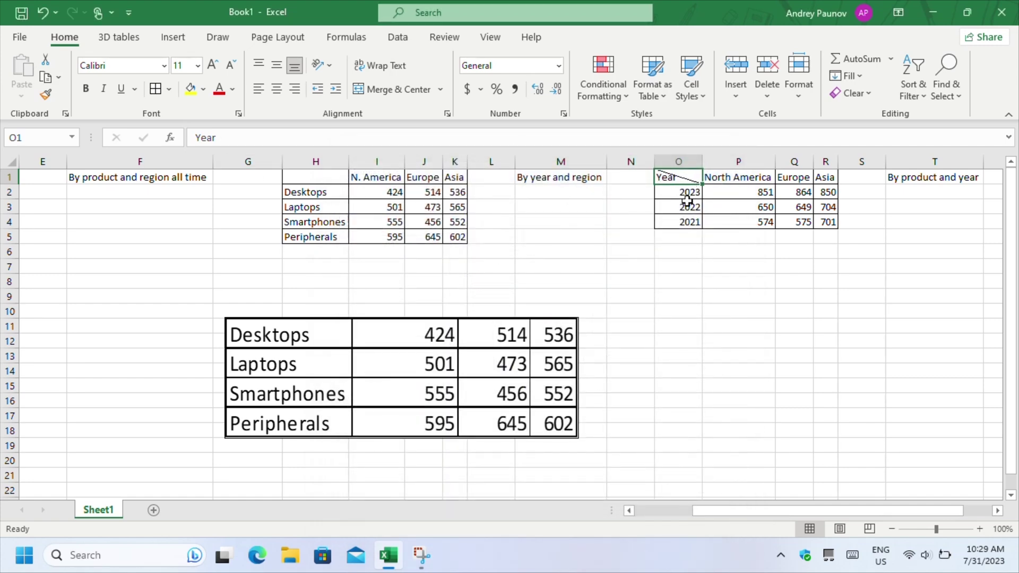
# Enter 'Year Region' in O1, making Year subscript and Region superscript
pyautogui.click(350, 139)
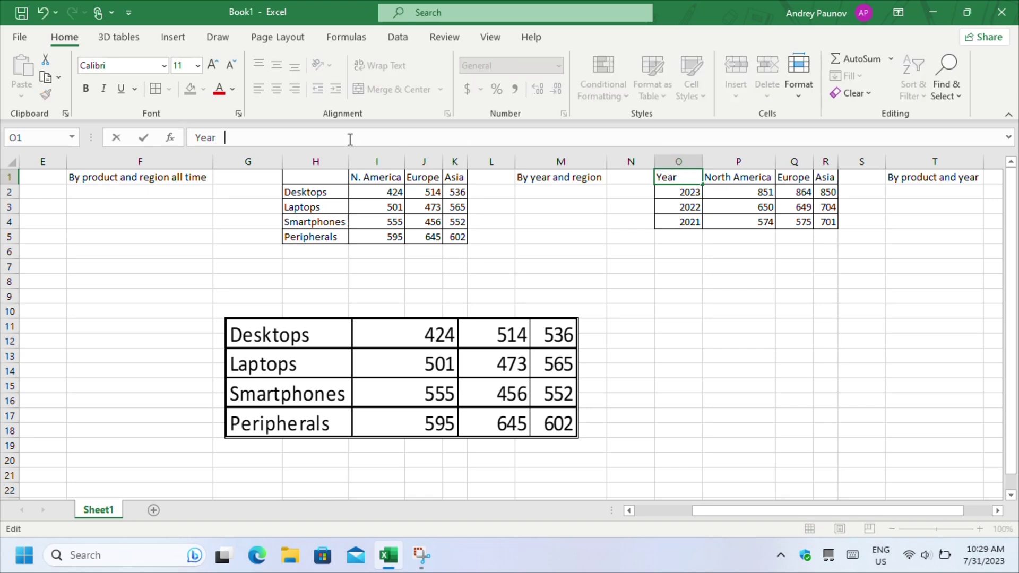
pyautogui.press('Return')
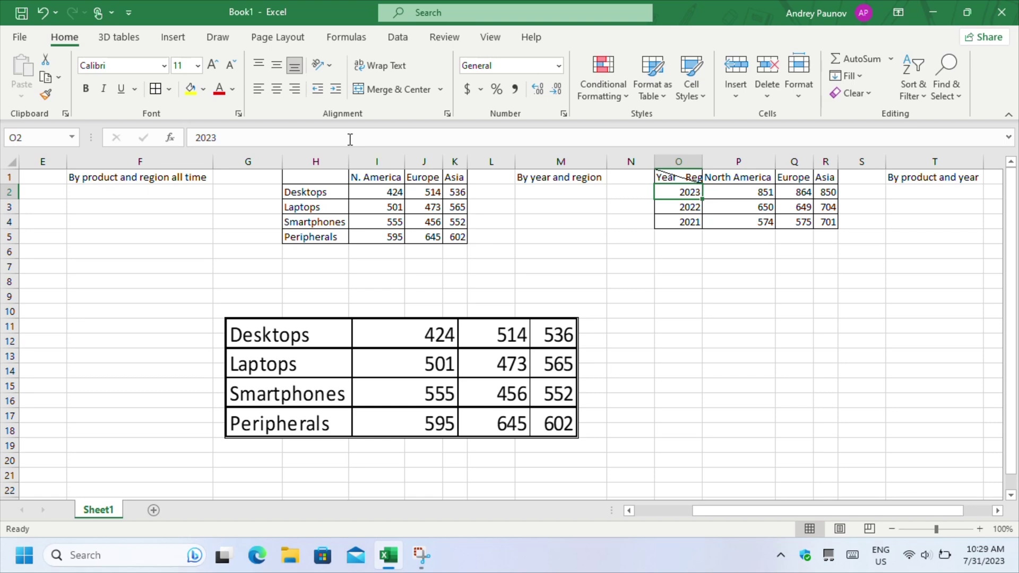
pyautogui.doubleClick(662, 181)
pyautogui.doubleClick(665, 177)
pyautogui.click(239, 114)
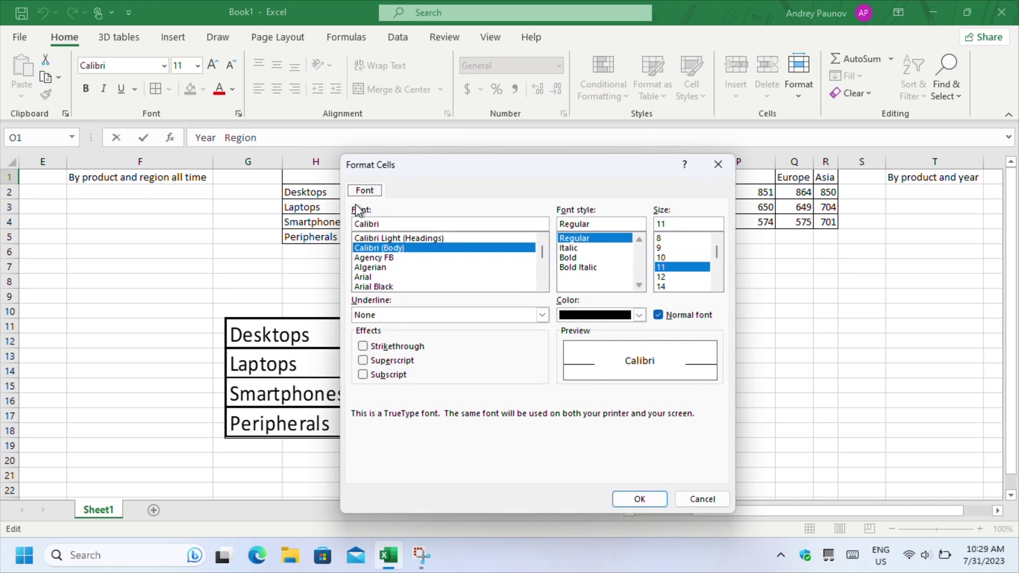
pyautogui.click(403, 375)
pyautogui.click(642, 498)
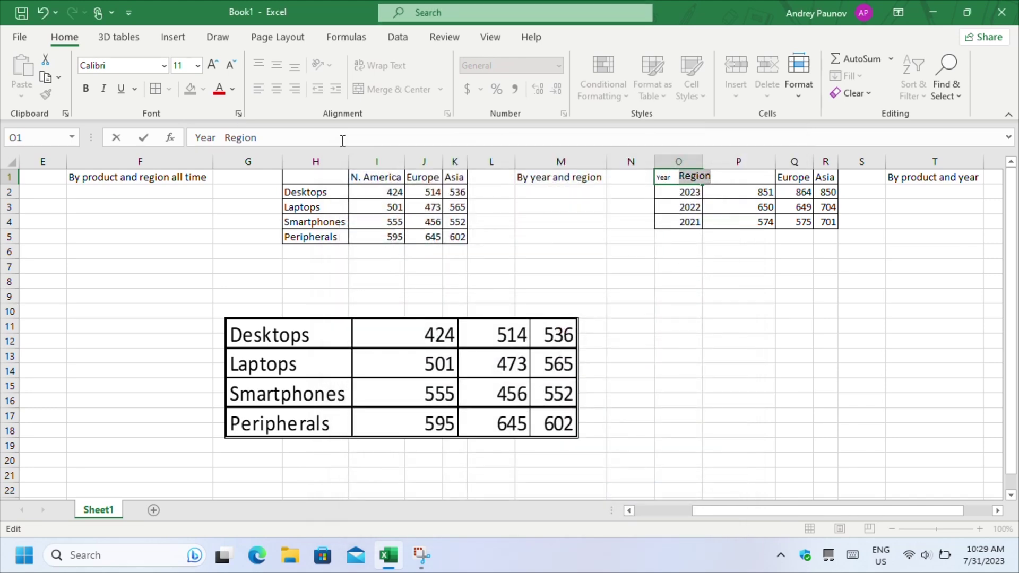
pyautogui.click(239, 114)
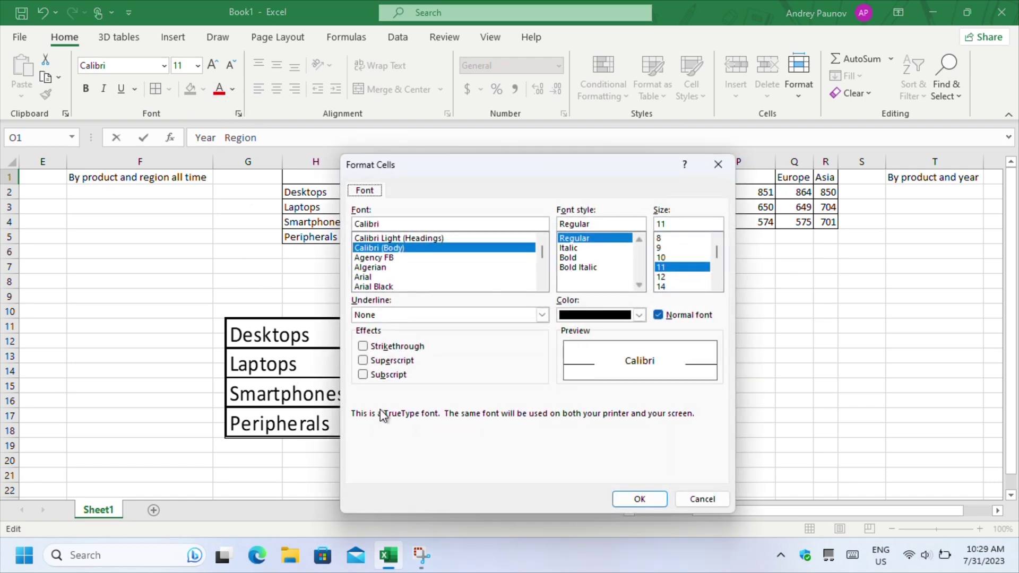
pyautogui.click(372, 361)
pyautogui.click(637, 499)
# Take an enlarged Camera snapshot of the year-by-region table O1:R4
pyautogui.click(630, 344)
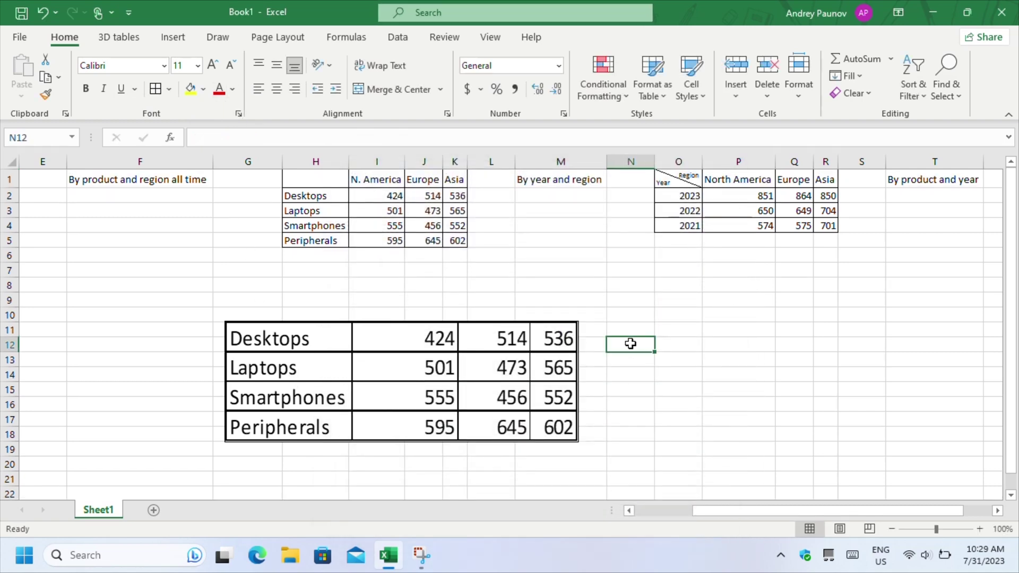
pyautogui.click(679, 180)
pyautogui.click(621, 326)
pyautogui.moveTo(680, 181); pyautogui.dragTo(828, 225)
pyautogui.click(119, 37)
pyautogui.click(23, 66)
pyautogui.click(667, 325)
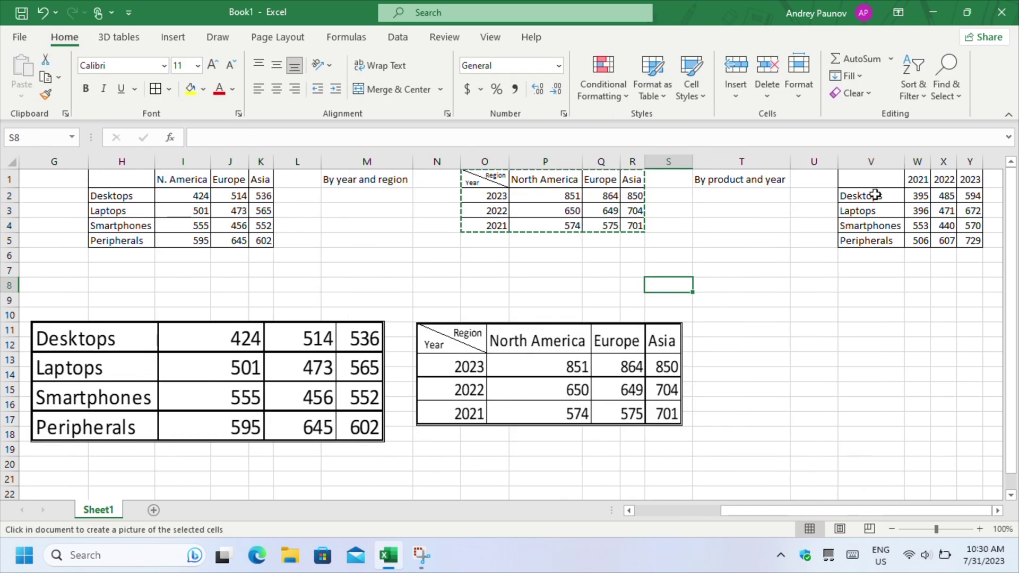
pyautogui.moveTo(918, 196); pyautogui.dragTo(964, 242)
# Take an enlarged Camera snapshot of the product-by-year table W2:Y5
pyautogui.click(119, 37)
pyautogui.click(23, 66)
pyautogui.click(798, 288)
pyautogui.moveTo(798, 352); pyautogui.dragTo(759, 405)
pyautogui.click(917, 449)
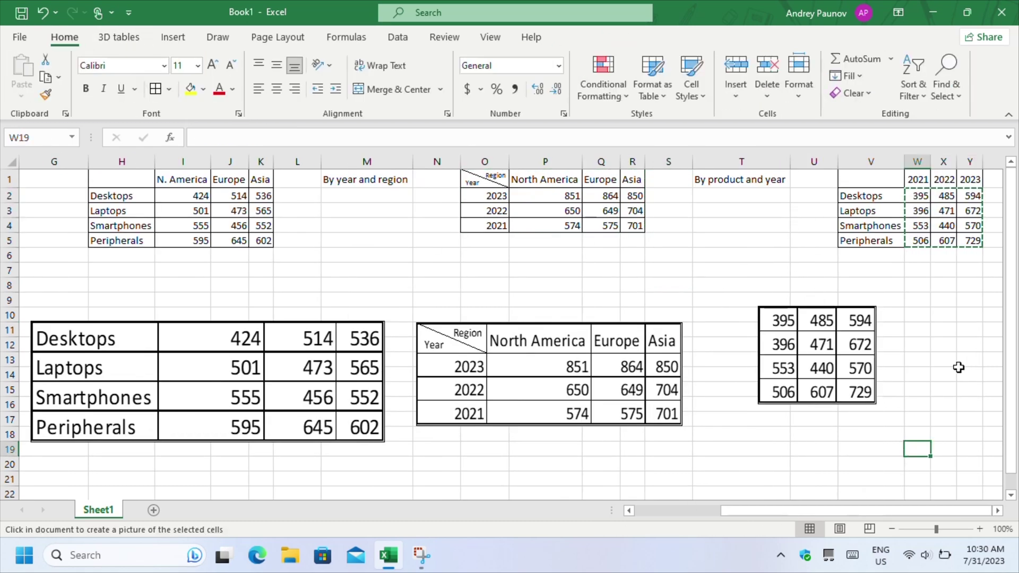
pyautogui.moveTo(824, 510); pyautogui.dragTo(820, 512)
# Wrap and center the North America header in P1, adjusting row 1 height and column P width
pyautogui.click(549, 374)
pyautogui.click(547, 180)
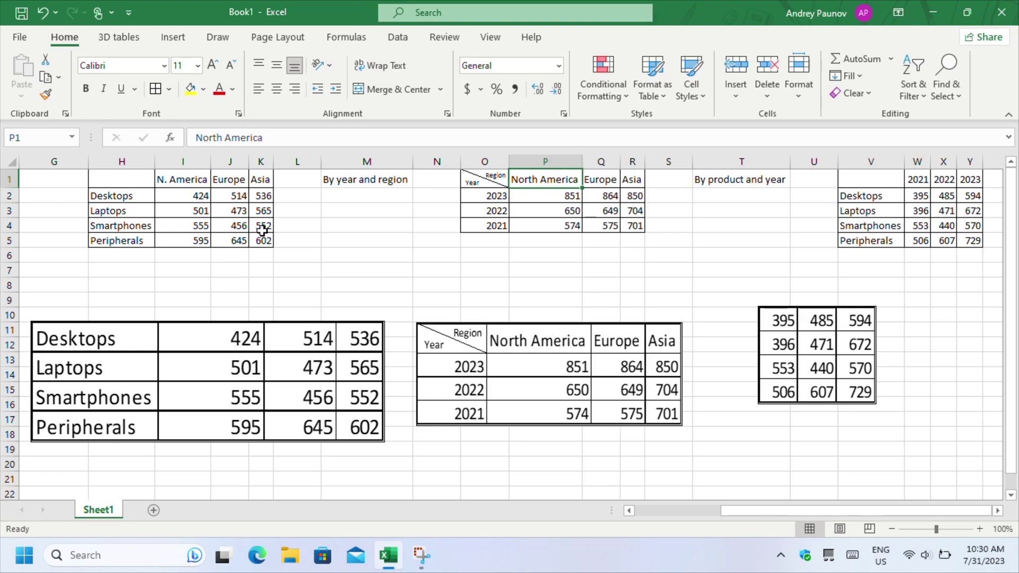
pyautogui.moveTo(9, 176); pyautogui.dragTo(9, 184)
pyautogui.click(380, 66)
pyautogui.moveTo(582, 161)
pyautogui.mouseDown()
pyautogui.moveTo(553, 162)
pyautogui.moveTo(570, 162)
pyautogui.mouseUp()
pyautogui.click(276, 89)
pyautogui.click(584, 355)
pyautogui.moveTo(585, 354); pyautogui.dragTo(591, 344)
pyautogui.click(649, 251)
pyautogui.moveTo(571, 162); pyautogui.dragTo(563, 162)
pyautogui.hotkey('ctrl', 'z')
pyautogui.hotkey('ctrl', 'z')
pyautogui.hotkey('ctrl', 'z')
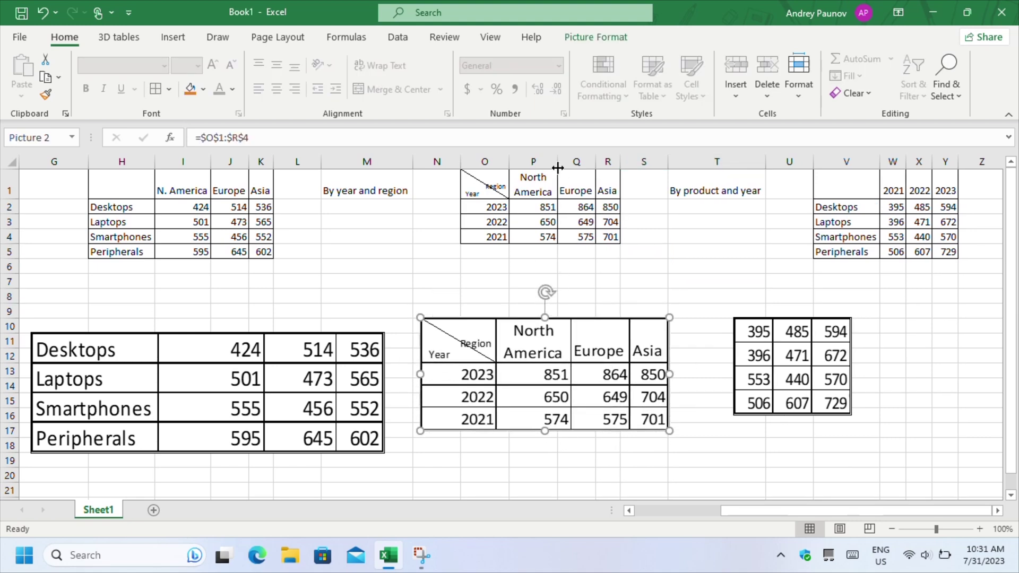
# Shorten row 1 and angle the O1 Year/Region header text clockwise
pyautogui.click(644, 281)
pyautogui.click(485, 185)
pyautogui.moveTo(9, 199); pyautogui.dragTo(10, 195)
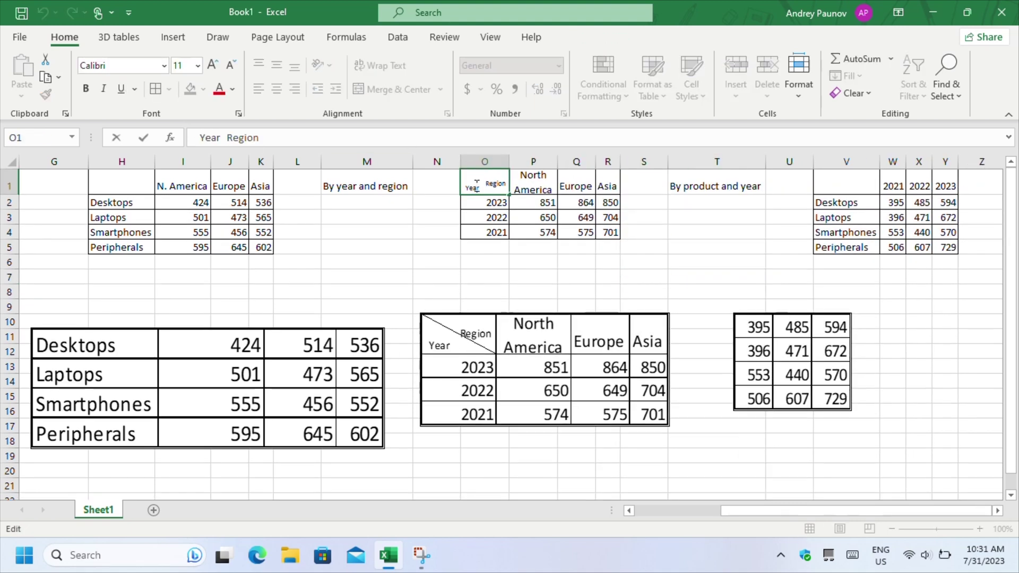
pyautogui.click(277, 65)
pyautogui.click(483, 278)
pyautogui.hotkey('ctrl', 'z')
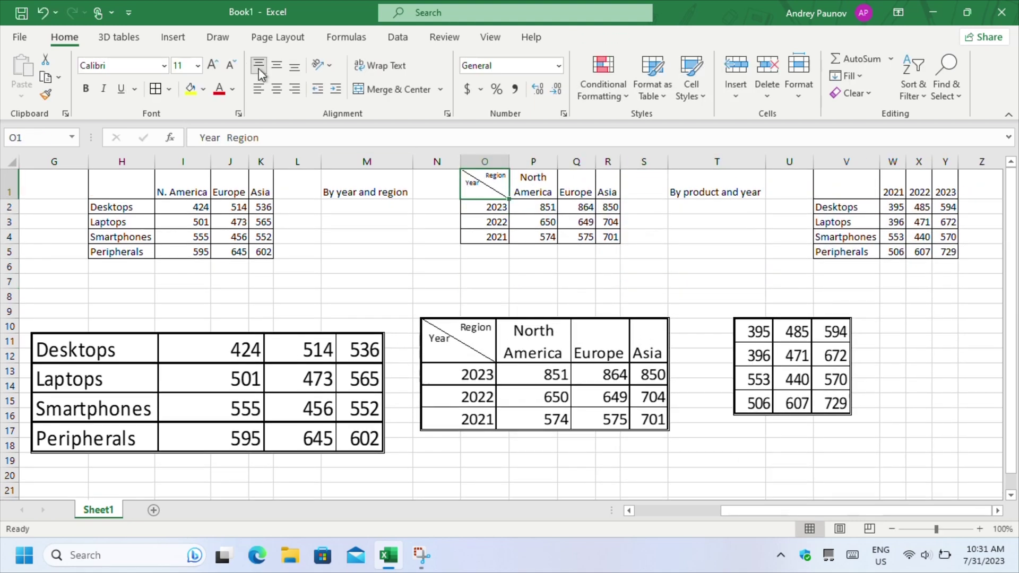
pyautogui.click(330, 66)
pyautogui.click(371, 106)
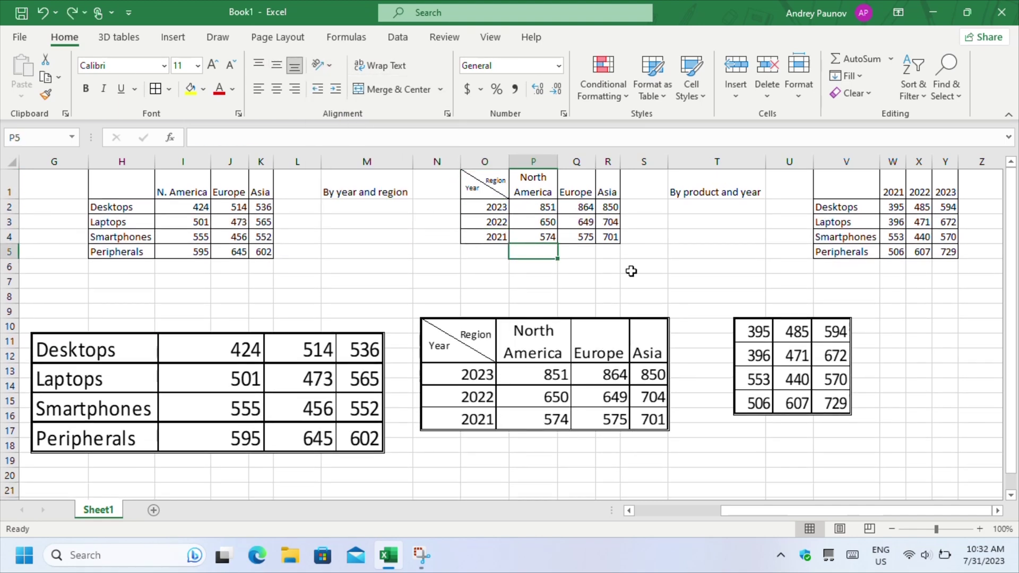
# Select the North America header in I1 of the product-by-region table
pyautogui.scroll(-1, 630, 268)
pyautogui.hscroll(-1, 493, 366)
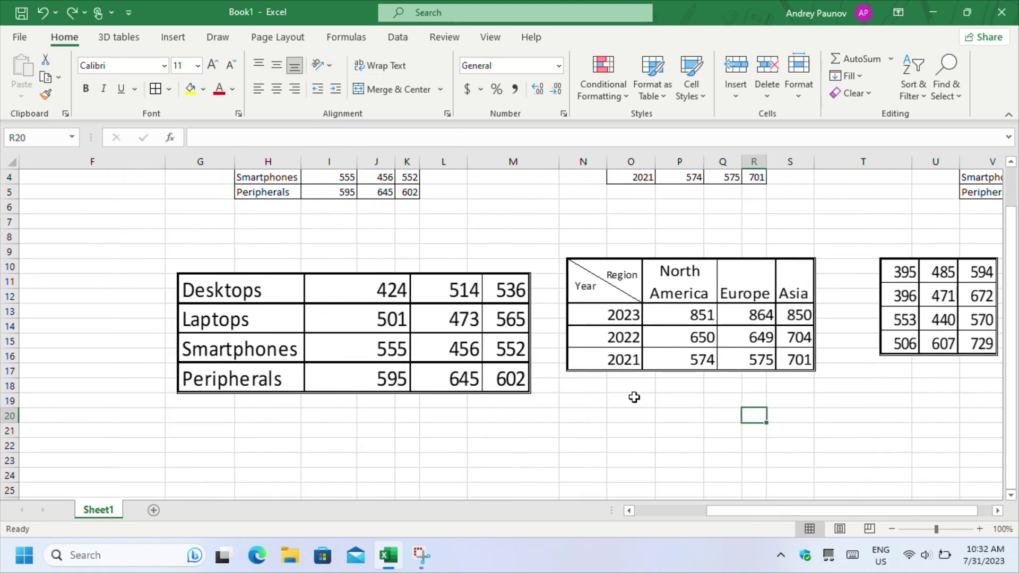
pyautogui.scroll(1, 493, 365)
pyautogui.click(330, 191)
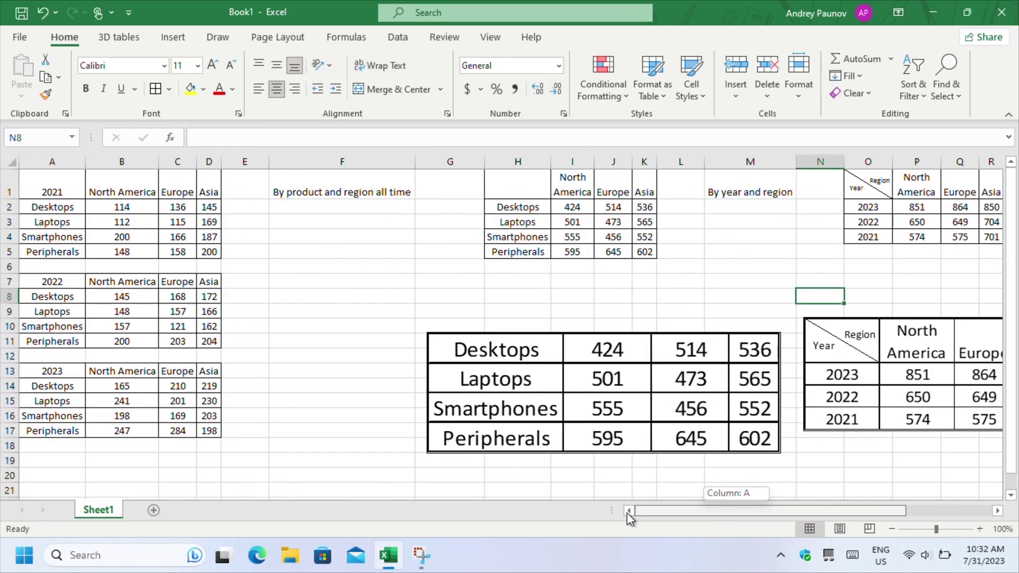
pyautogui.moveTo(627, 512); pyautogui.dragTo(753, 511)
# Select the H2:K5 snapshot and reopen Format Picture with Ctrl+1 at its 3-D Format settings
pyautogui.click(505, 403)
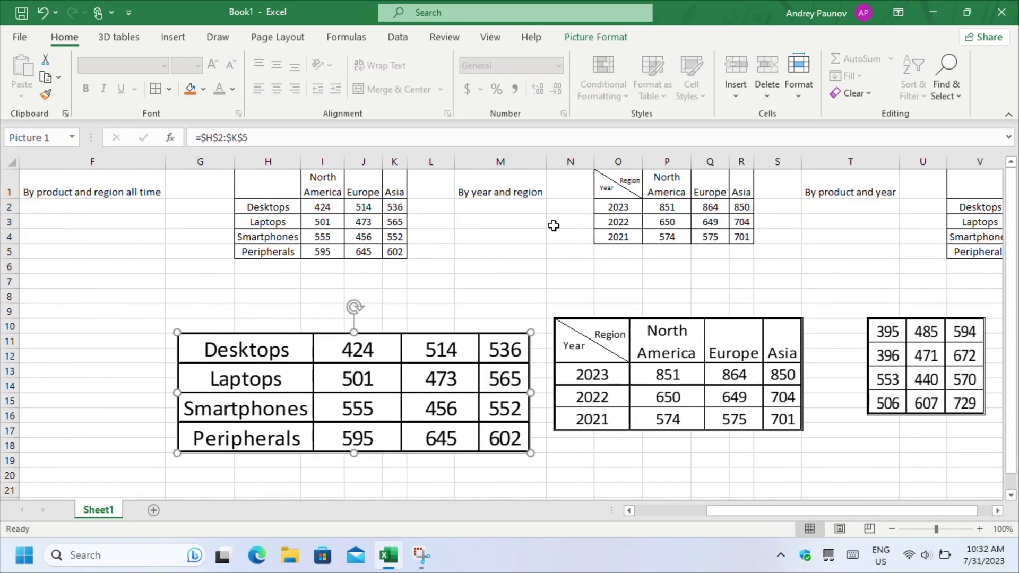
pyautogui.click(618, 43)
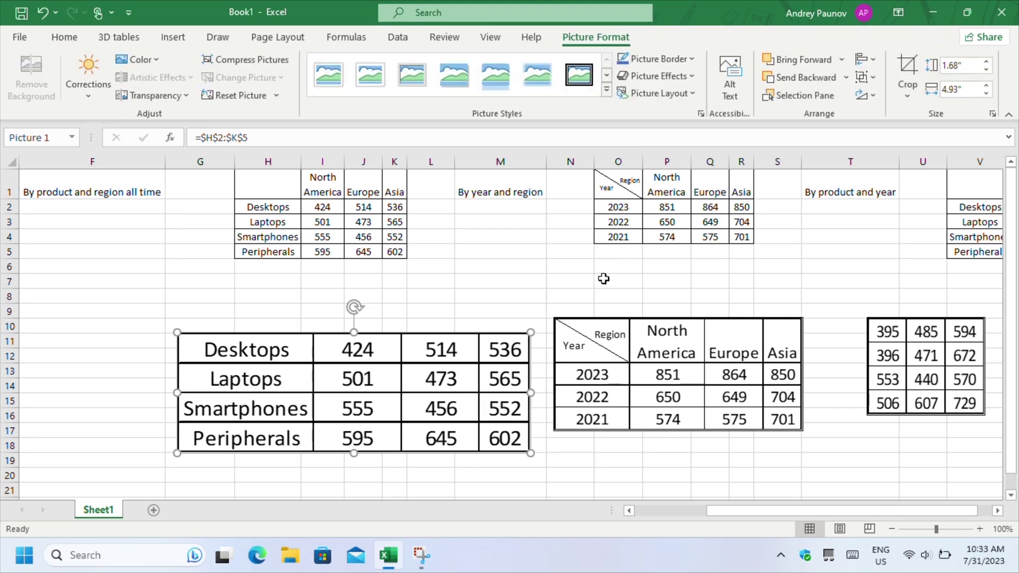
pyautogui.click(687, 78)
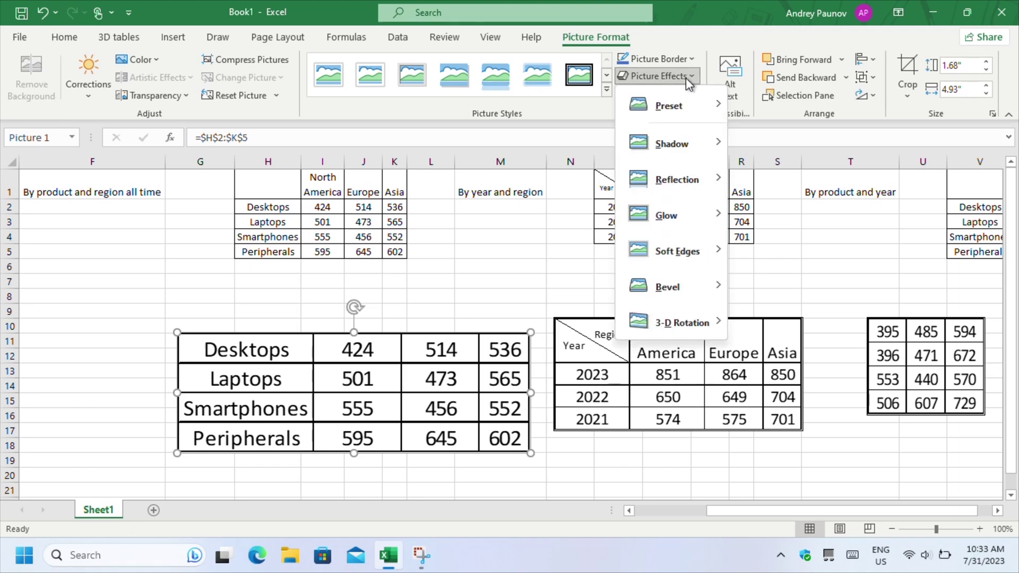
pyautogui.moveTo(682, 96)
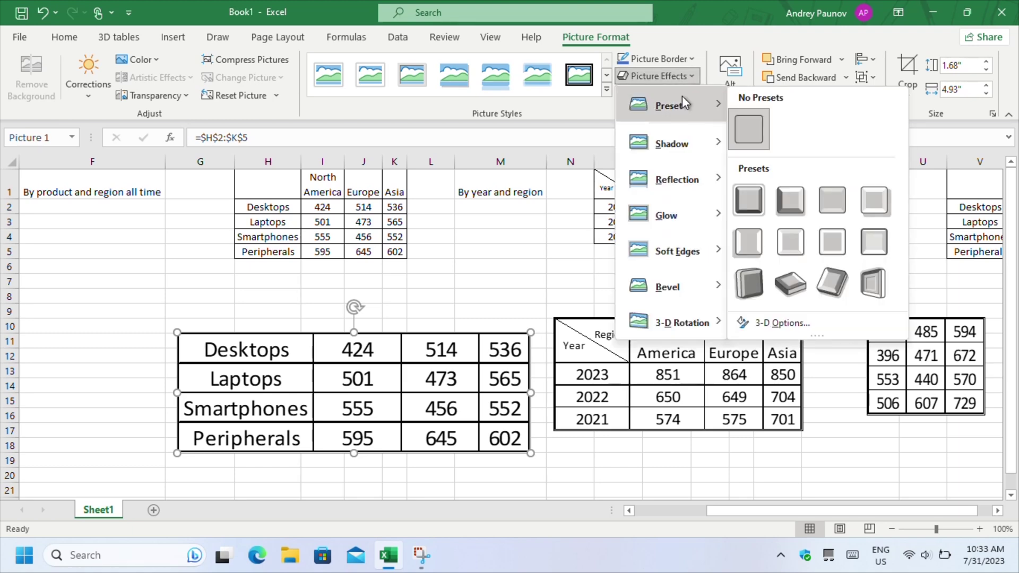
pyautogui.click(790, 330)
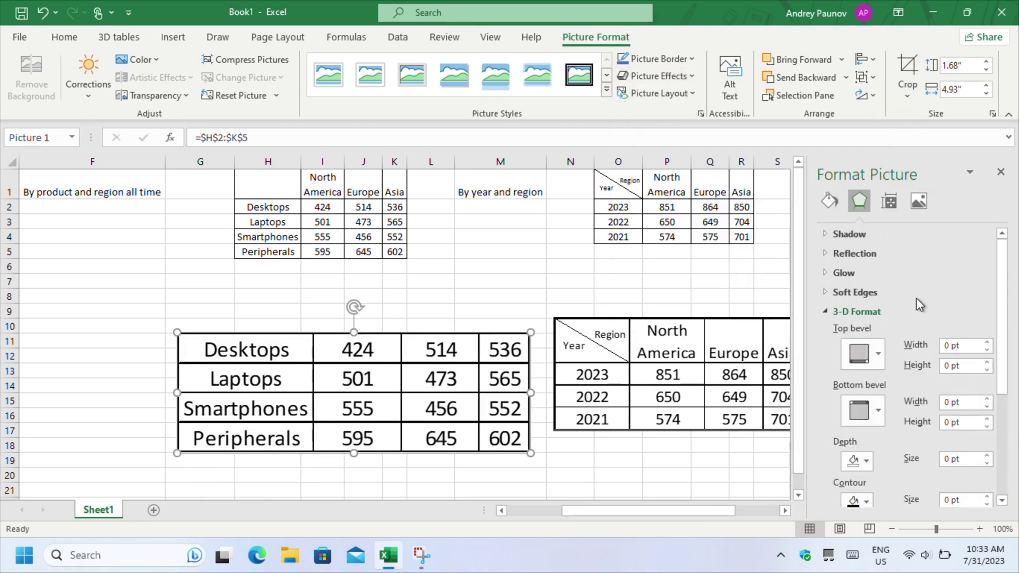
pyautogui.click(1002, 172)
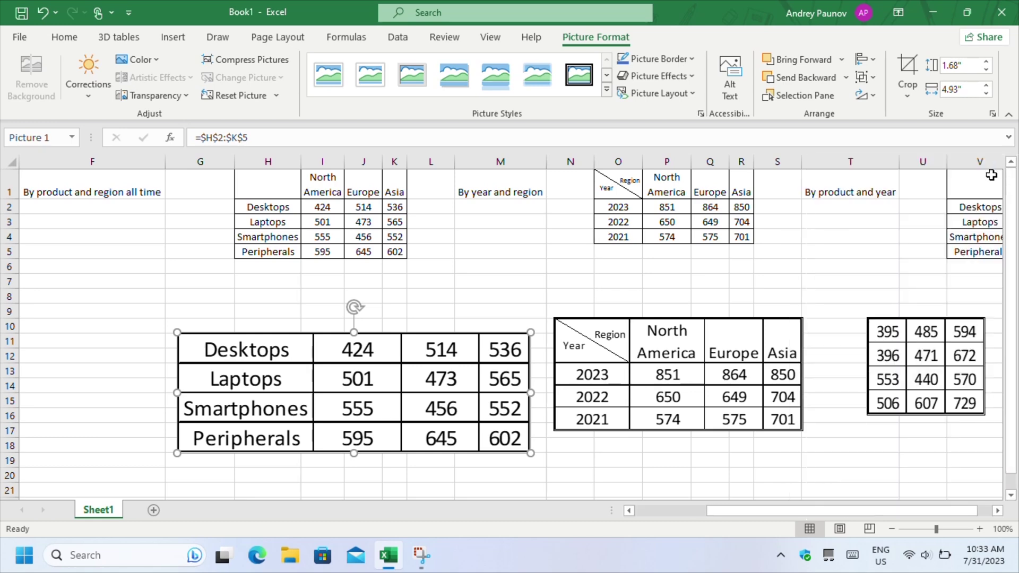
pyautogui.hotkey('ctrl', '1')
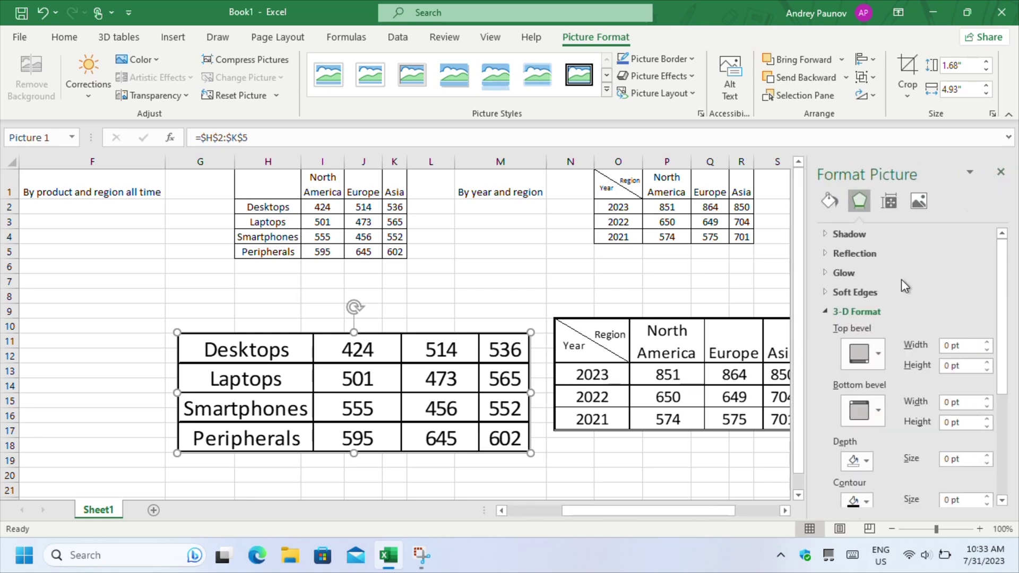
pyautogui.scroll(-1, 995, 298)
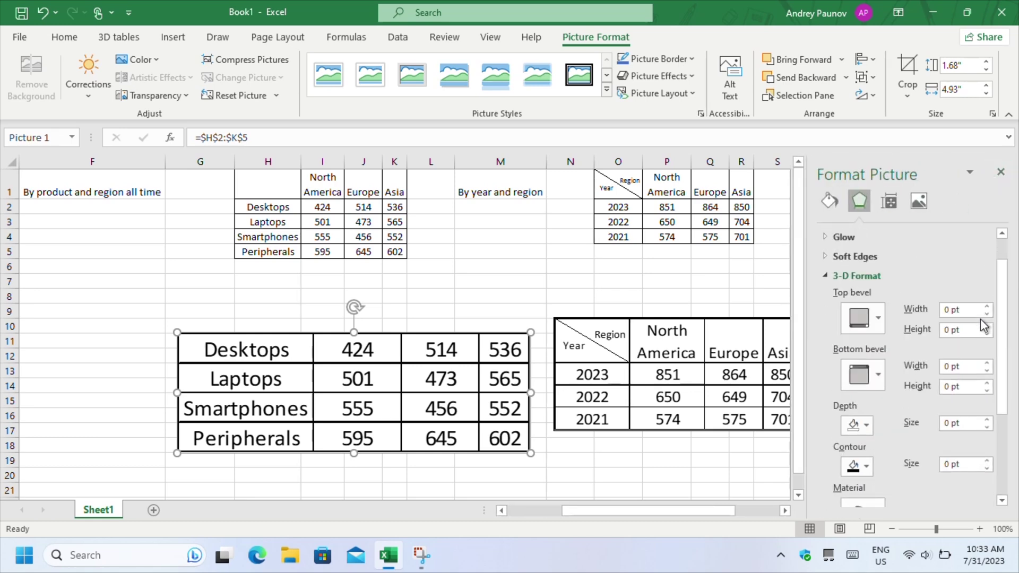
pyautogui.scroll(1, 870, 310)
# Apply the isometric left-down 3-D Rotation preset to the product-by-region picture
pyautogui.click(829, 310)
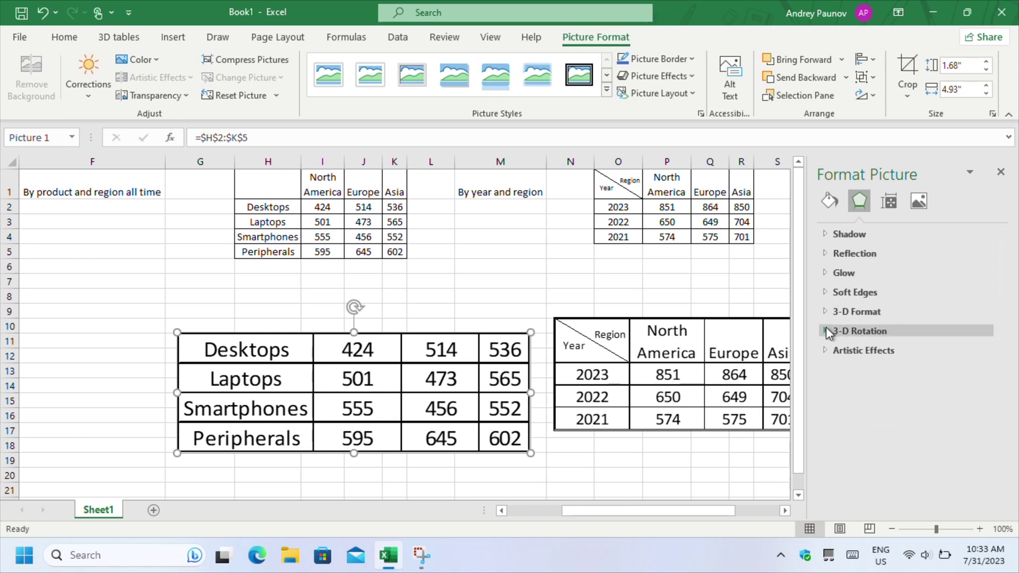
pyautogui.click(824, 330)
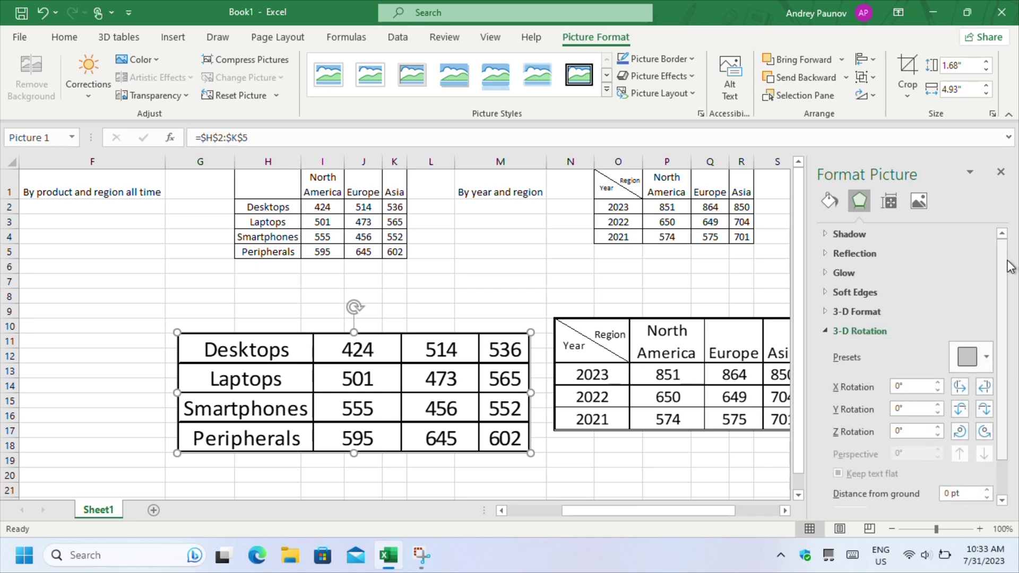
pyautogui.scroll(-1, 1016, 308)
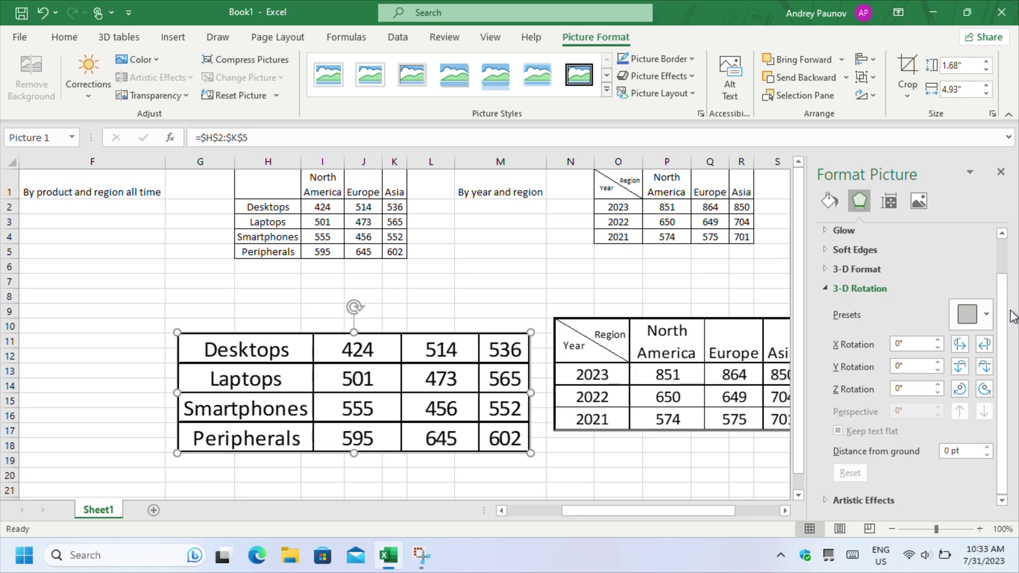
pyautogui.click(972, 313)
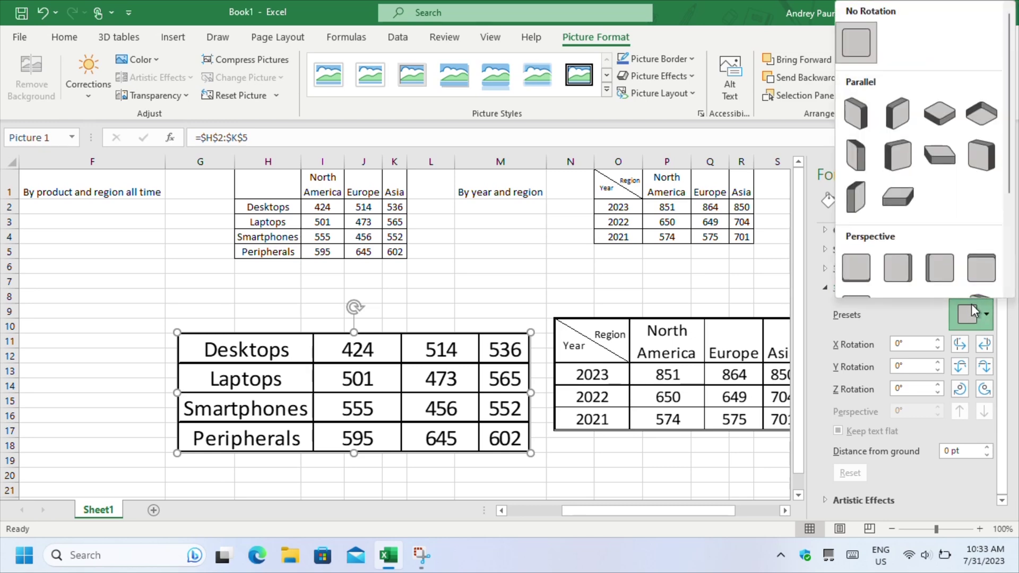
pyautogui.click(845, 119)
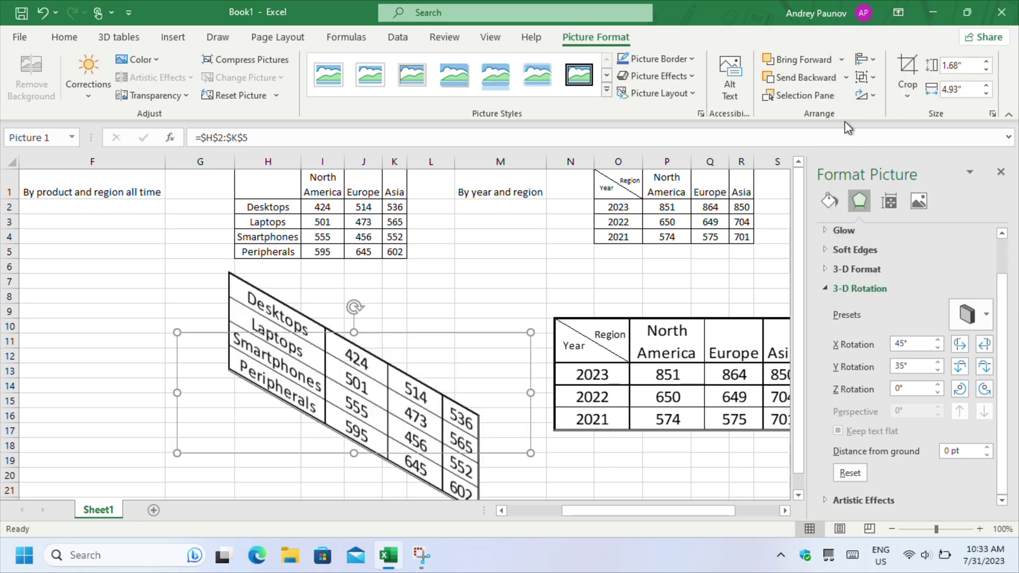
# Rotate the year-by-region picture flat on top and product-by-year onto the right face, fitting the box
pyautogui.click(668, 374)
pyautogui.click(986, 314)
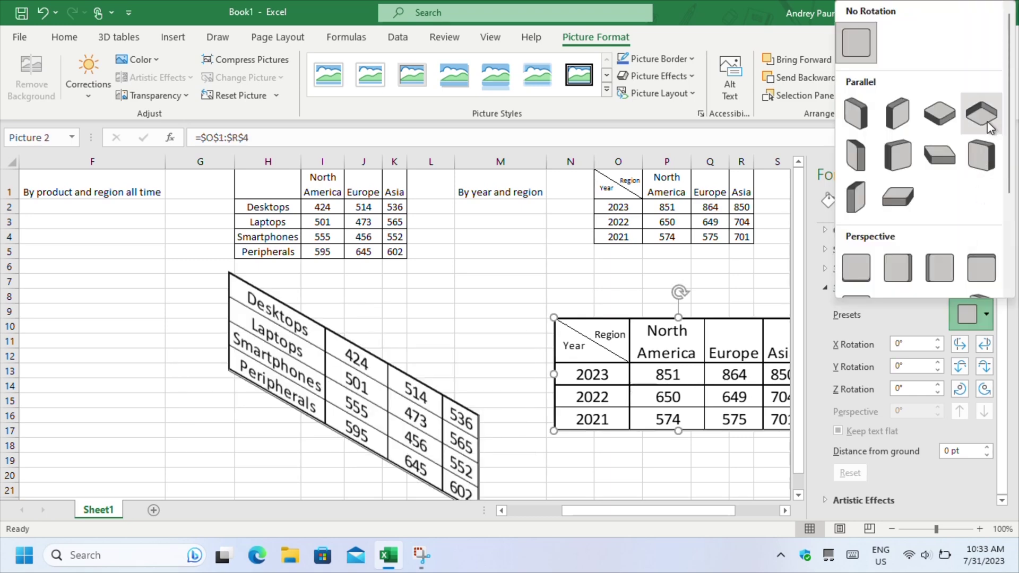
pyautogui.click(987, 121)
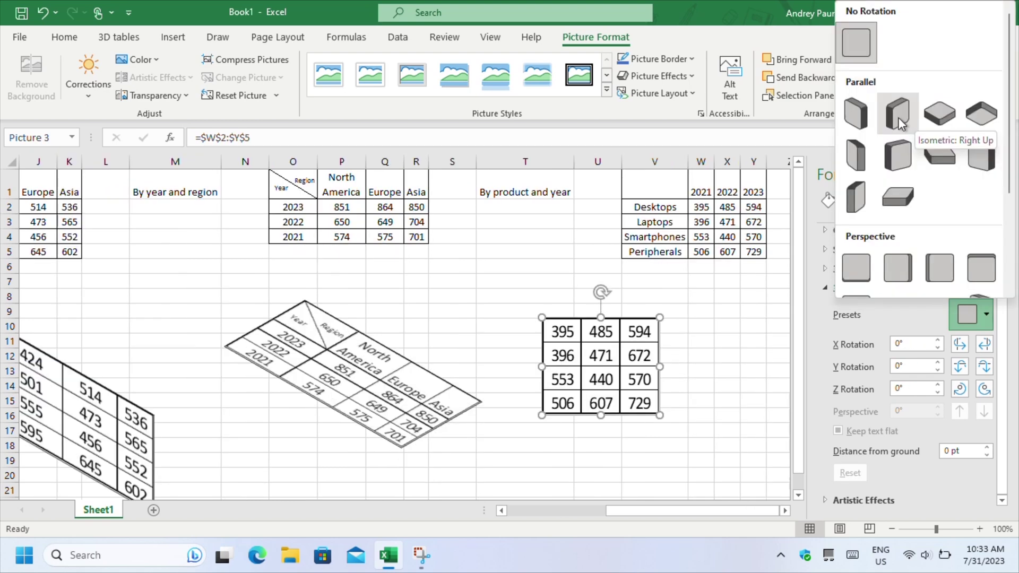
pyautogui.click(897, 117)
pyautogui.click(697, 444)
pyautogui.moveTo(663, 510); pyautogui.dragTo(618, 512)
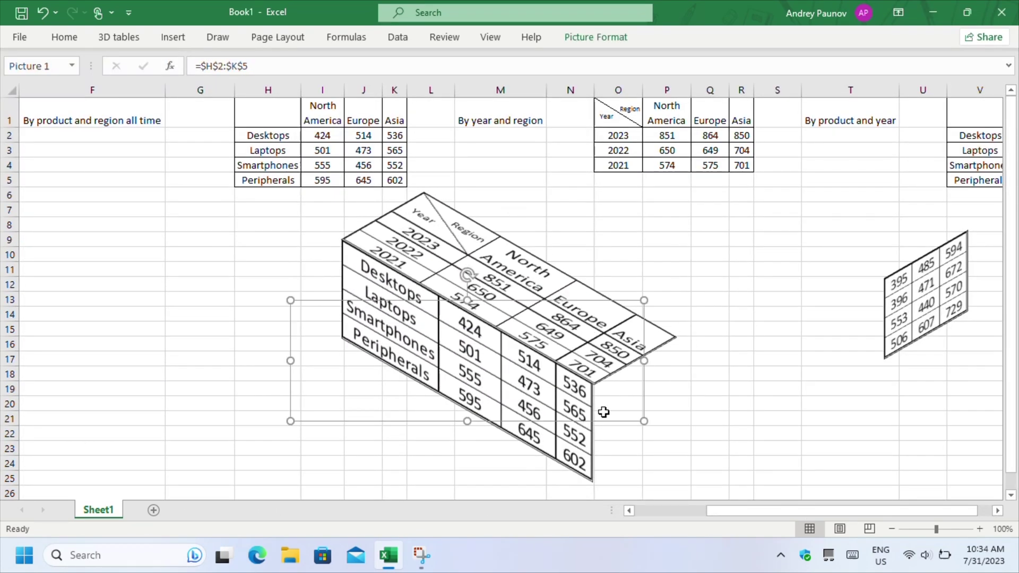
pyautogui.moveTo(596, 403); pyautogui.dragTo(635, 477)
pyautogui.moveTo(678, 414); pyautogui.dragTo(692, 409)
pyautogui.click(723, 245)
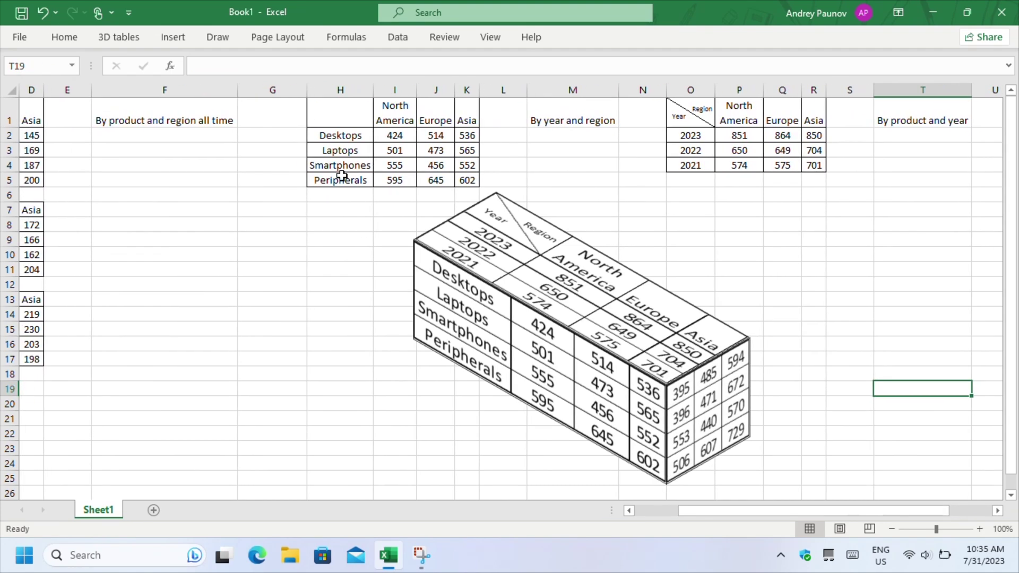
# Select the Desktops and Smartphones rows and open Format Cells gradient Fill Effects
pyautogui.moveTo(340, 136); pyautogui.dragTo(467, 136)
pyautogui.keyDown('ctrl'); pyautogui.moveTo(340, 165); pyautogui.dragTo(705, 120); pyautogui.keyUp('ctrl')
pyautogui.click(64, 37)
pyautogui.click(1008, 114)
pyautogui.click(238, 113)
pyautogui.click(538, 192)
pyautogui.click(562, 316)
pyautogui.moveTo(478, 172); pyautogui.dragTo(659, 145)
# Apply the blue gradient fill to the Desktops and Smartphones rows
pyautogui.click(769, 460)
pyautogui.click(830, 453)
pyautogui.click(849, 355)
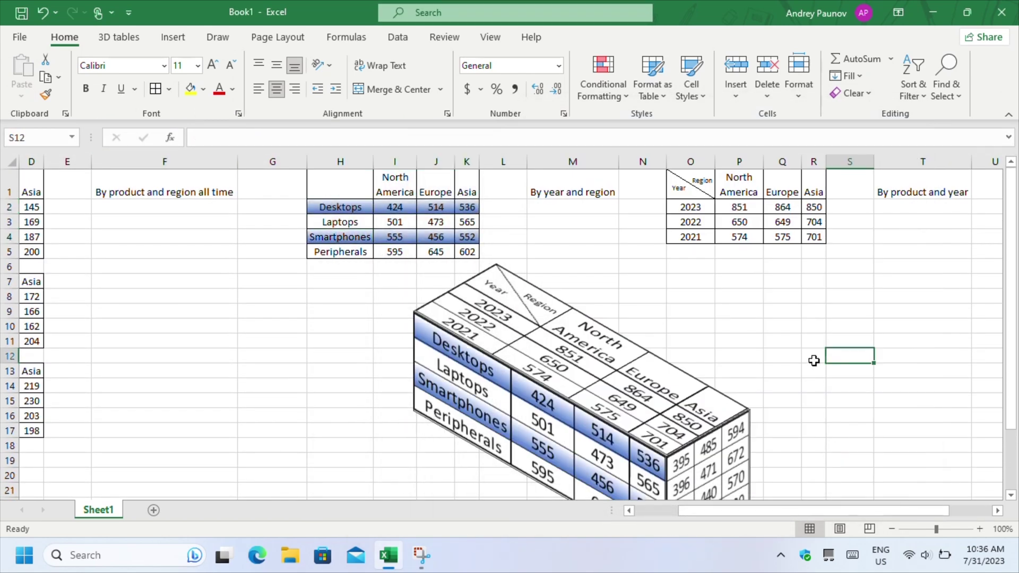
pyautogui.scroll(-1, 773, 371)
pyautogui.scroll(1, 767, 394)
# Give the Laptops and Peripherals rows a two-colour blue-to-white gradient fill
pyautogui.moveTo(325, 221); pyautogui.dragTo(340, 252)
pyautogui.moveTo(341, 177); pyautogui.dragTo(467, 183)
pyautogui.click(238, 114)
pyautogui.click(728, 145)
pyautogui.click(568, 316)
pyautogui.click(743, 198)
pyautogui.click(733, 234)
pyautogui.click(735, 228)
pyautogui.click(695, 267)
pyautogui.click(773, 449)
pyautogui.click(829, 453)
pyautogui.click(813, 311)
# Apply the gradient fill to the year table's header row and 2022 row
pyautogui.scroll(-1, 813, 311)
pyautogui.scroll(1, 746, 176)
pyautogui.click(355, 207)
pyautogui.click(644, 269)
pyautogui.moveTo(691, 222); pyautogui.dragTo(813, 222)
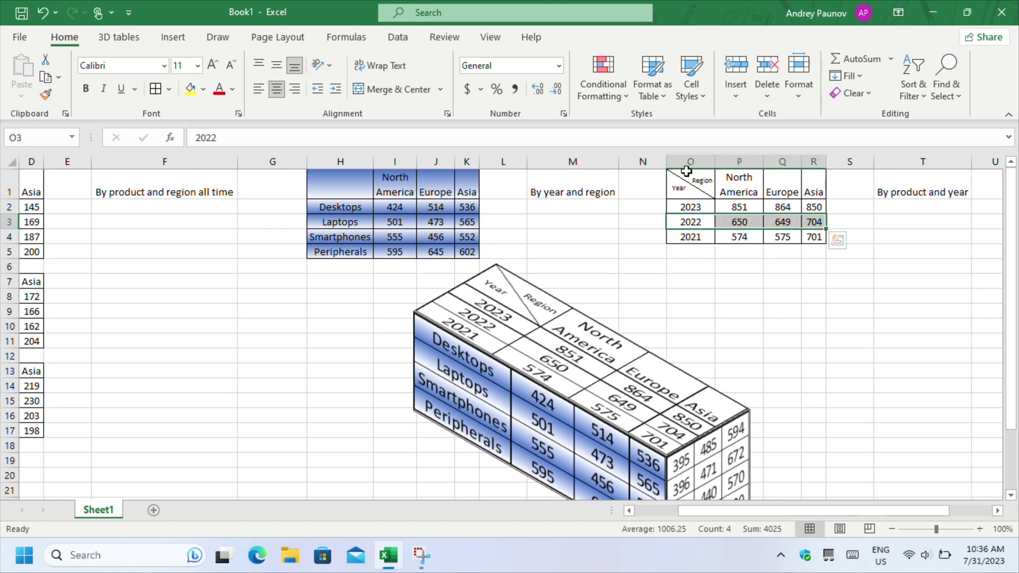
pyautogui.moveTo(691, 186); pyautogui.dragTo(813, 186)
pyautogui.click(238, 113)
pyautogui.click(728, 145)
pyautogui.click(596, 316)
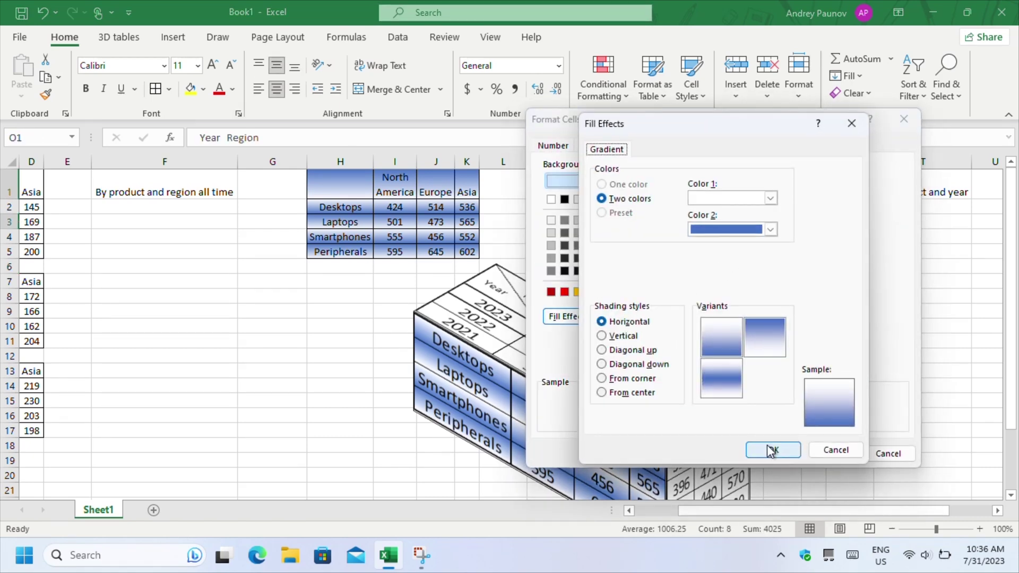
pyautogui.click(769, 448)
pyautogui.click(824, 454)
pyautogui.click(814, 341)
# Fill the 2023 and 2021 rows of the year table with the blue/white gradient
pyautogui.moveTo(691, 207); pyautogui.dragTo(694, 236)
pyautogui.click(238, 113)
pyautogui.click(723, 145)
pyautogui.click(578, 317)
pyautogui.click(770, 198)
pyautogui.click(746, 235)
pyautogui.click(770, 227)
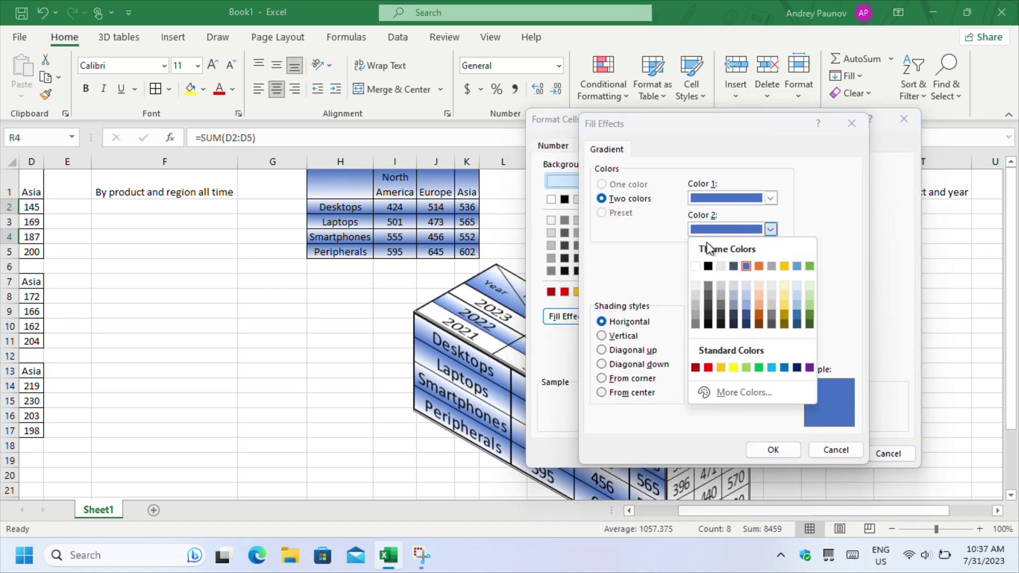
pyautogui.click(696, 250)
pyautogui.click(772, 449)
pyautogui.click(824, 453)
pyautogui.click(814, 371)
pyautogui.scroll(-2, 586, 408)
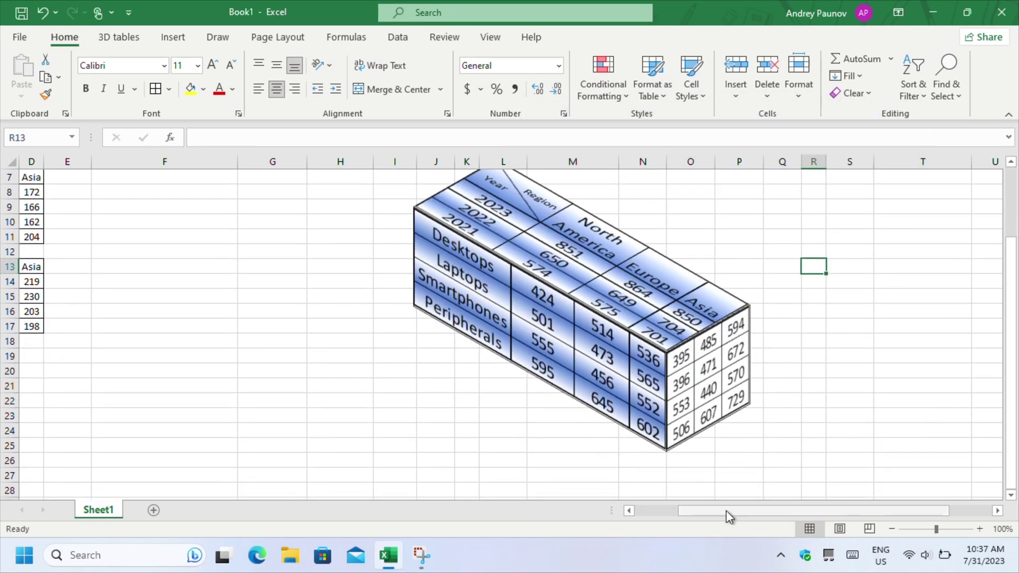
pyautogui.moveTo(723, 512); pyautogui.dragTo(764, 511)
pyautogui.scroll(1, 699, 376)
pyautogui.scroll(1, 697, 364)
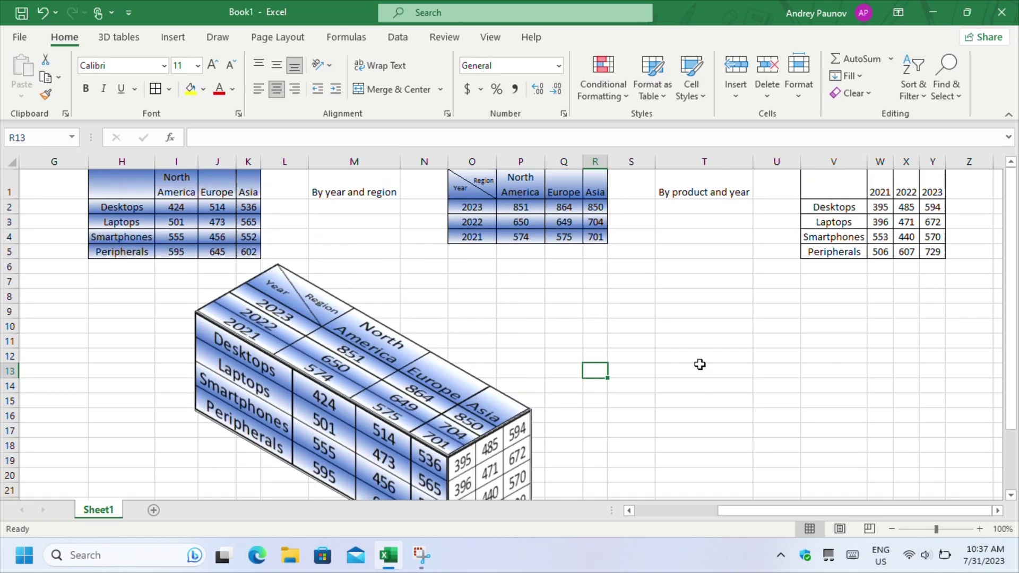
# Select alternating product-by-year cells: 2021/2023 Desktops, 2022 Laptops, 2021/2023 Smartphones, 2022 Peripherals
pyautogui.click(883, 207)
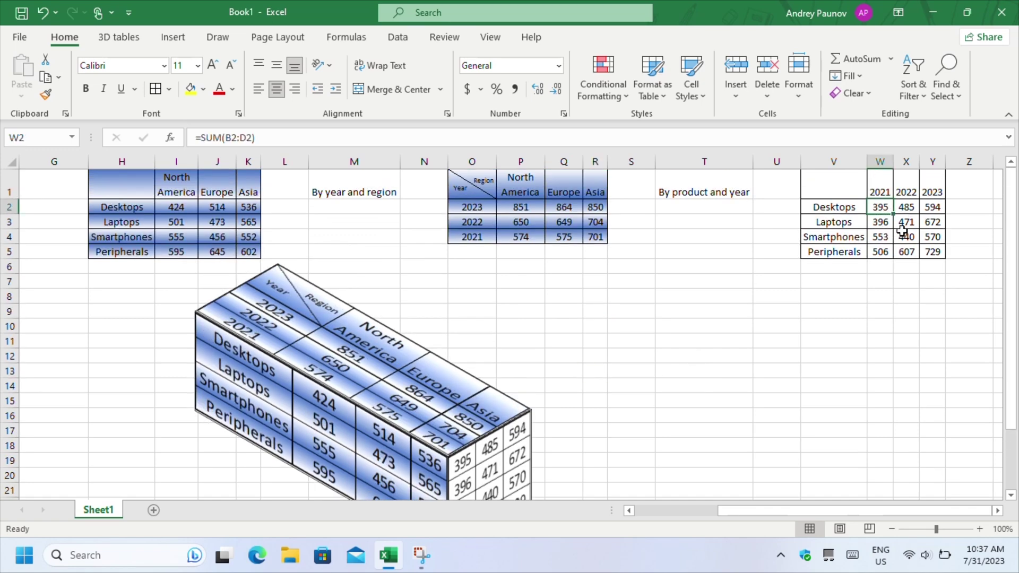
pyautogui.keyDown('ctrl'); pyautogui.click(906, 222); pyautogui.keyUp('ctrl')
pyautogui.keyDown('ctrl'); pyautogui.click(932, 237); pyautogui.keyUp('ctrl')
pyautogui.keyDown('ctrl'); pyautogui.click(880, 237); pyautogui.keyUp('ctrl')
pyautogui.keyDown('ctrl'); pyautogui.click(906, 251); pyautogui.keyUp('ctrl')
pyautogui.keyDown('ctrl'); pyautogui.click(932, 207); pyautogui.keyUp('ctrl')
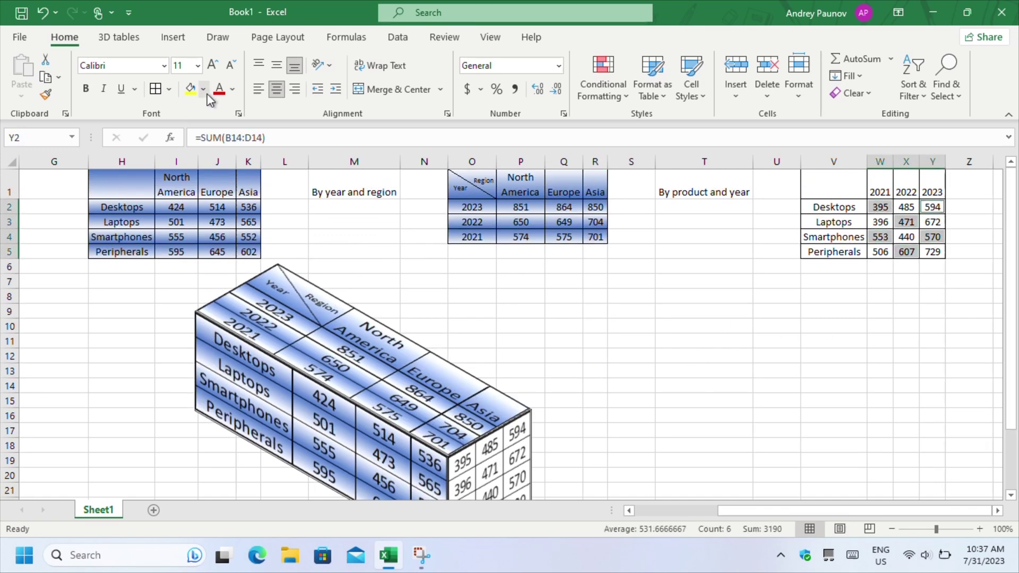
# Fill those selected cells with a Diagonal up gradient via Format Cells Fill Effects
pyautogui.click(238, 114)
pyautogui.click(728, 145)
pyautogui.click(555, 317)
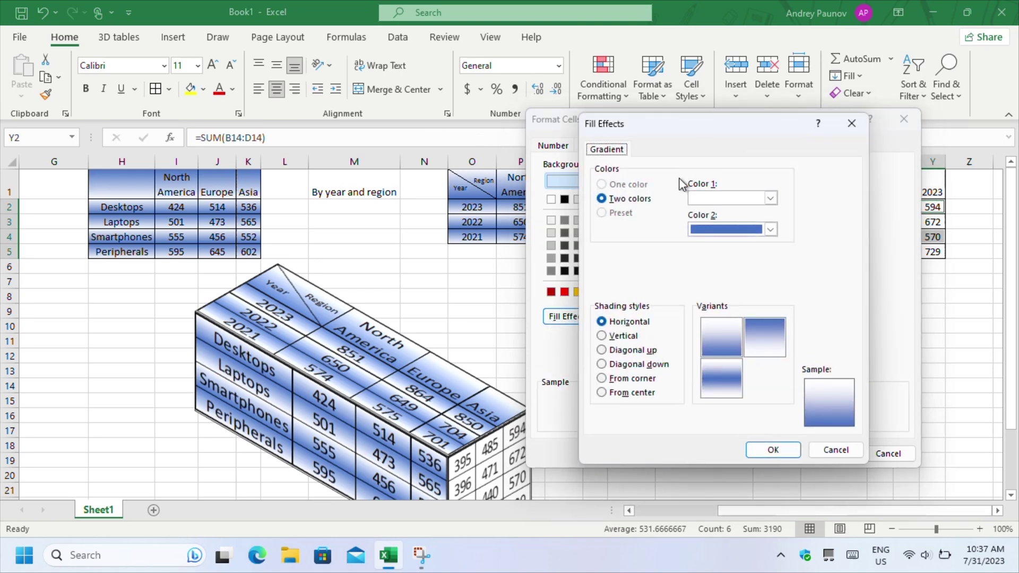
pyautogui.click(631, 350)
pyautogui.click(772, 449)
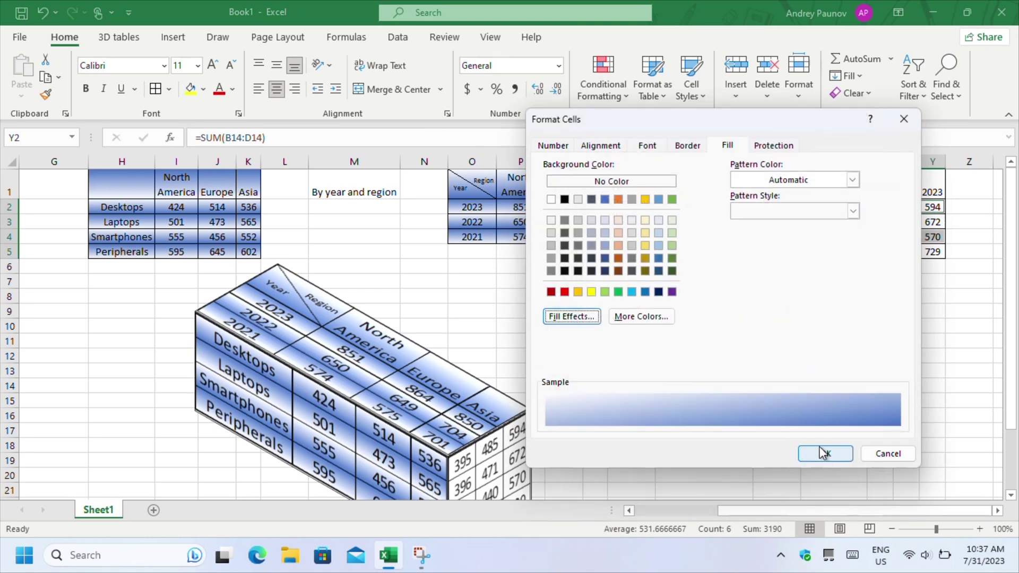
pyautogui.click(823, 453)
pyautogui.click(830, 352)
# Select 2023 Peripherals, 2022 Smartphones and 2021 Peripherals; start a Diagonal up gradient with blue colour 1
pyautogui.click(921, 248)
pyautogui.keyDown('ctrl'); pyautogui.click(912, 243); pyautogui.keyUp('ctrl')
pyautogui.keyDown('ctrl'); pyautogui.click(880, 251); pyautogui.keyUp('ctrl')
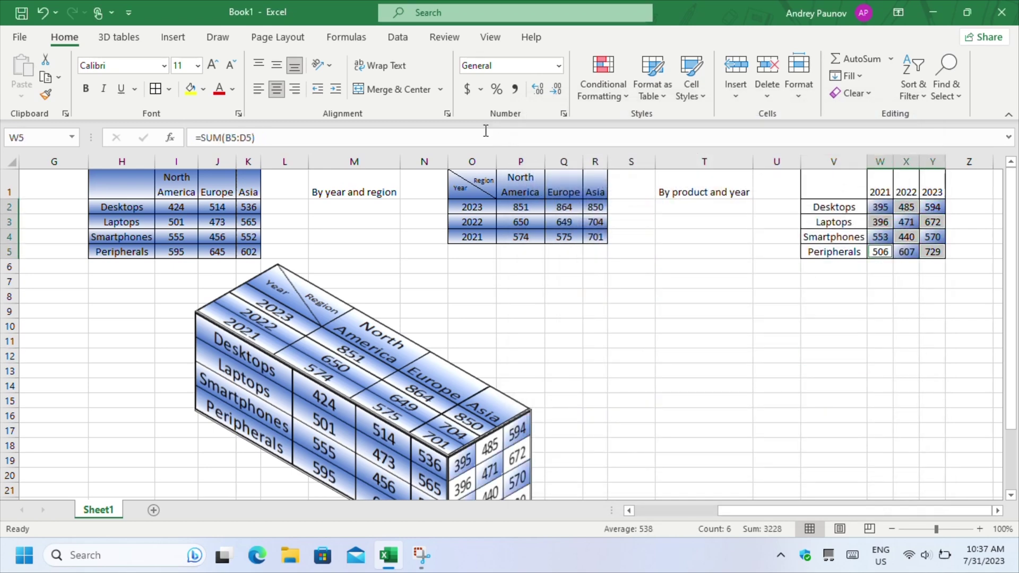
pyautogui.click(238, 114)
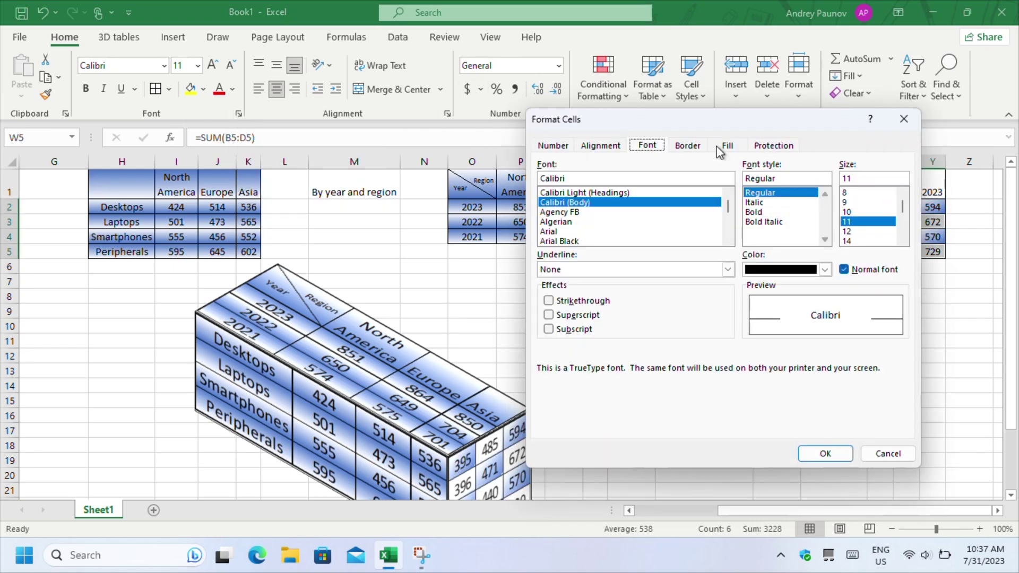
pyautogui.click(725, 145)
pyautogui.click(563, 316)
pyautogui.click(632, 349)
pyautogui.click(770, 229)
pyautogui.click(707, 270)
# Set the gradient's second colour to white and apply it to the remaining cells
pyautogui.click(770, 197)
pyautogui.click(757, 240)
pyautogui.click(773, 450)
pyautogui.click(846, 452)
pyautogui.click(833, 386)
# Collapse the ribbon for more sheet space and select the 3D box picture
pyautogui.moveTo(769, 510); pyautogui.dragTo(743, 510)
pyautogui.scroll(-1, 706, 451)
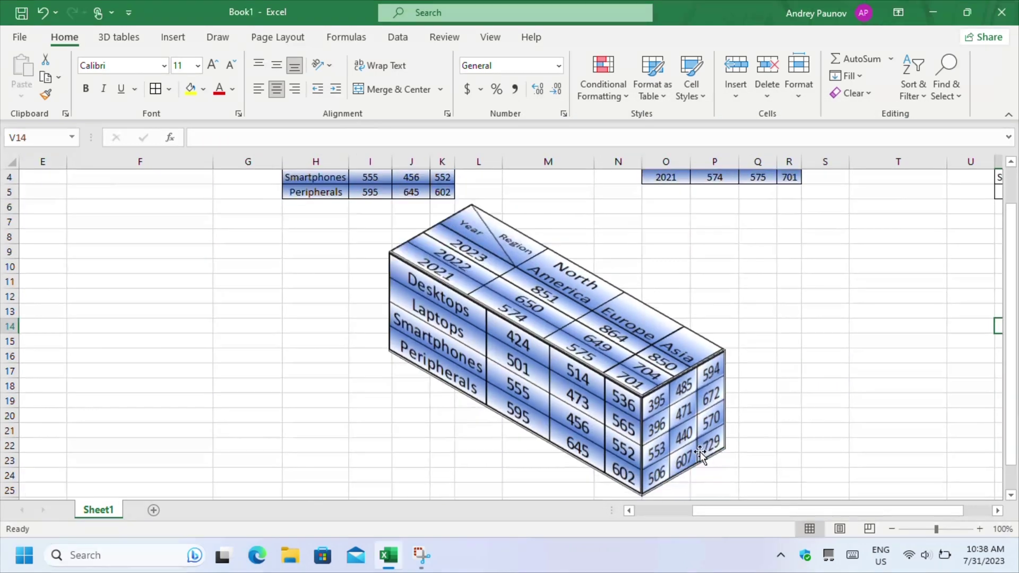
pyautogui.moveTo(789, 280); pyautogui.dragTo(754, 295)
pyautogui.click(827, 356)
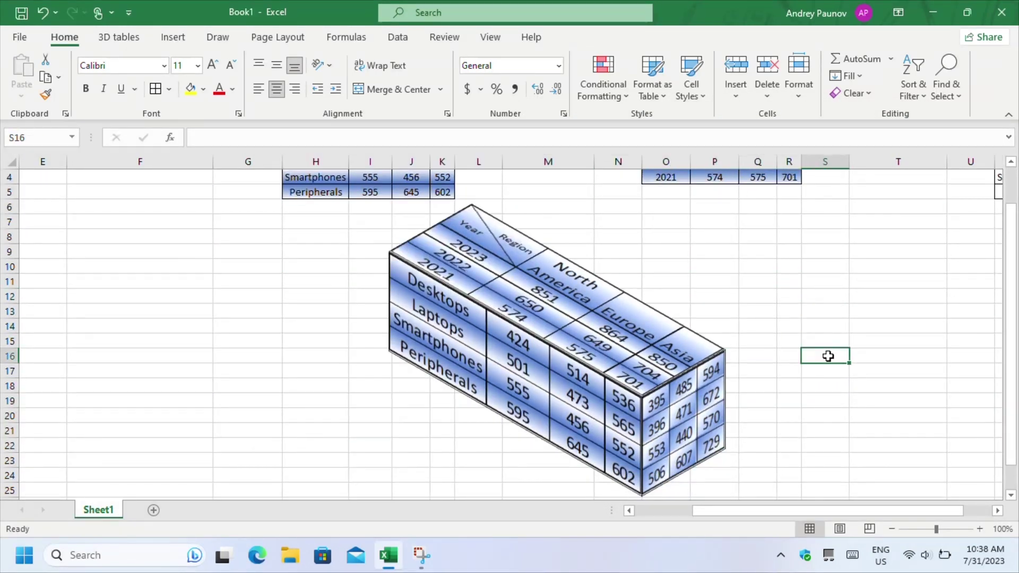
pyautogui.scroll(1, 819, 374)
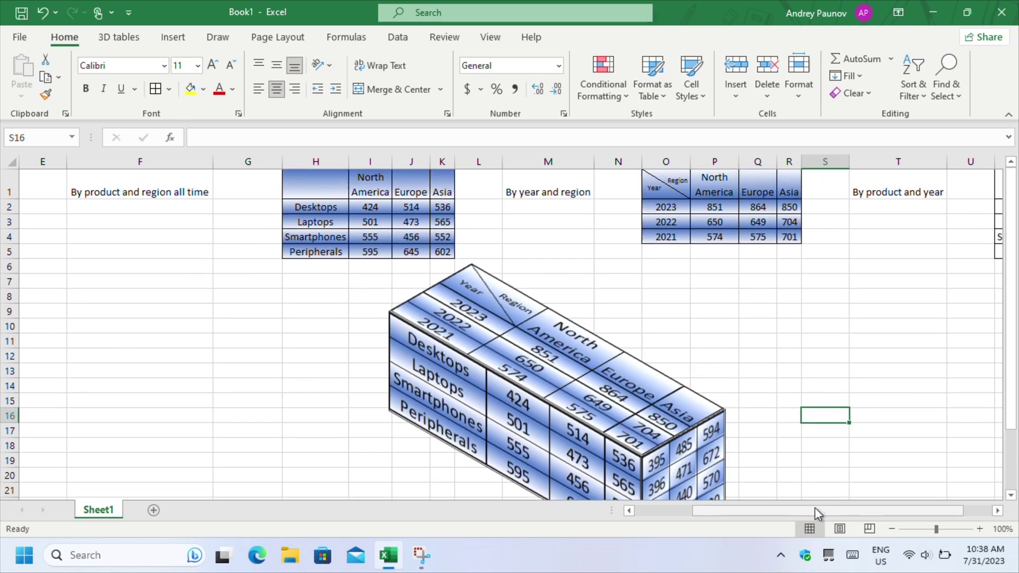
pyautogui.moveTo(814, 510); pyautogui.dragTo(535, 529)
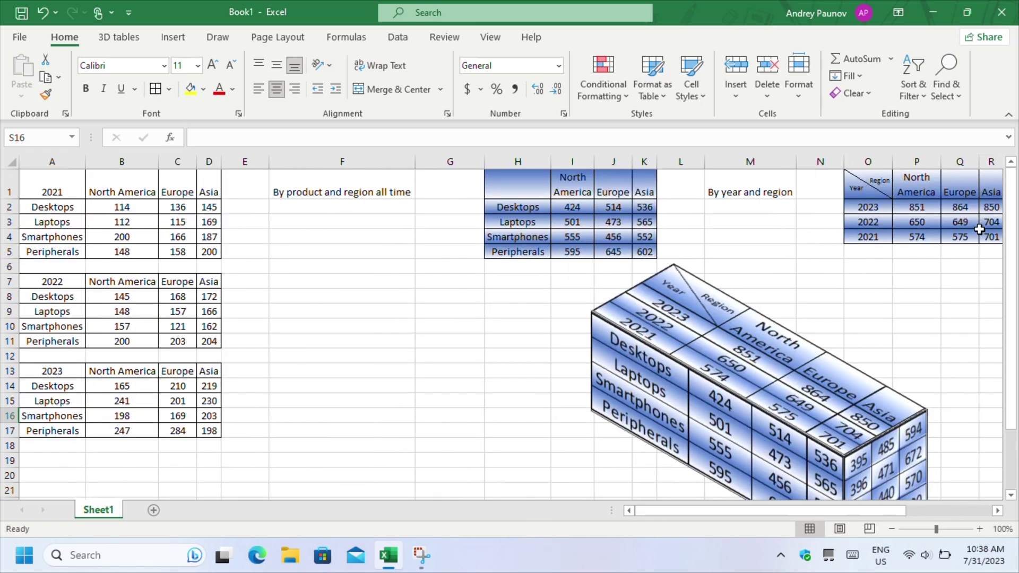
pyautogui.click(1008, 115)
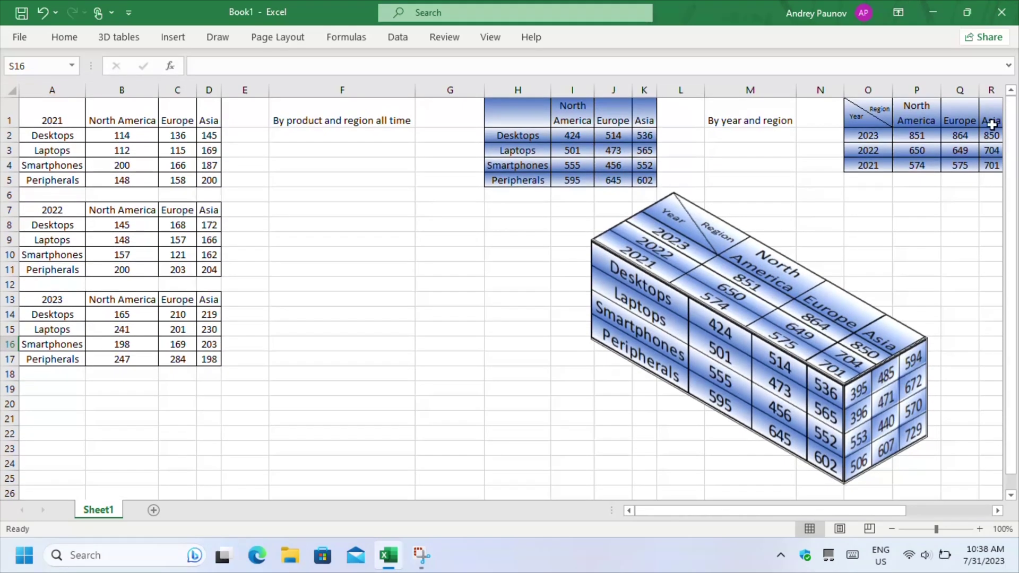
pyautogui.click(699, 223)
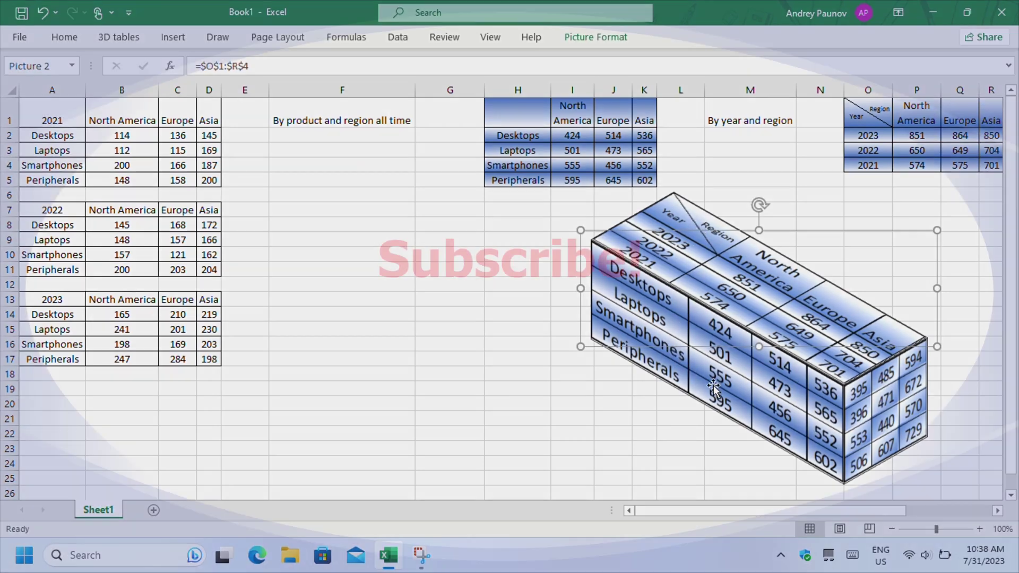